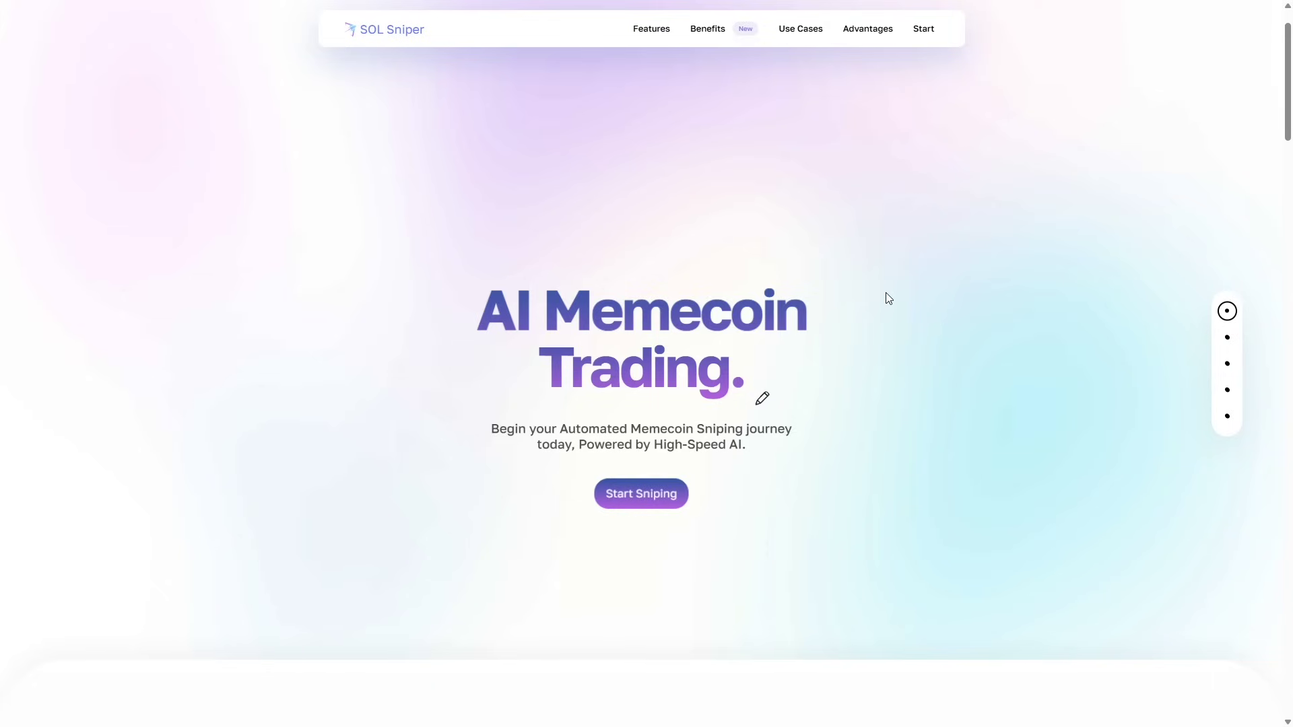
Scroll down past Buy Faster, Instant Launch Domination and Automated Trading to 'What can it do for you?'.
{"action": "scroll", "coordinate": [886, 298], "scroll_direction": "down", "scroll_amount": 2}
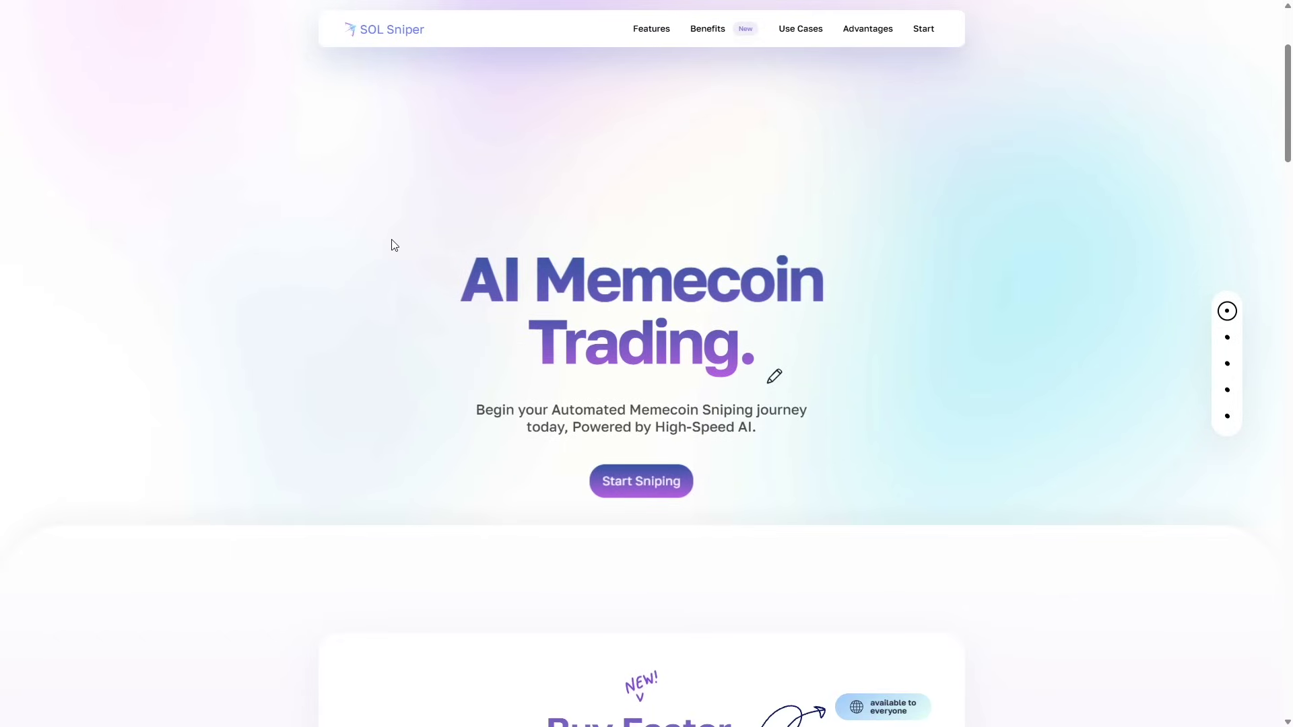
{"action": "scroll", "coordinate": [397, 245], "scroll_direction": "down", "scroll_amount": 5}
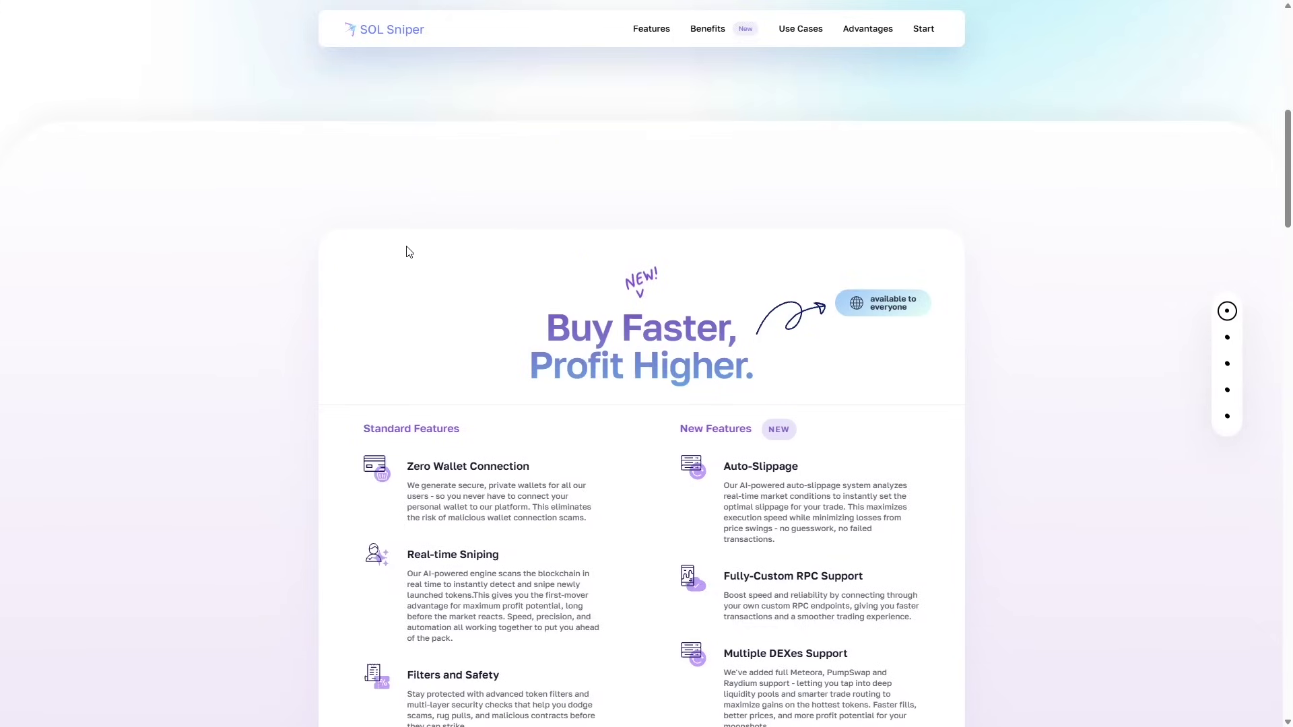
{"action": "scroll", "coordinate": [397, 228], "scroll_direction": "down", "scroll_amount": 3}
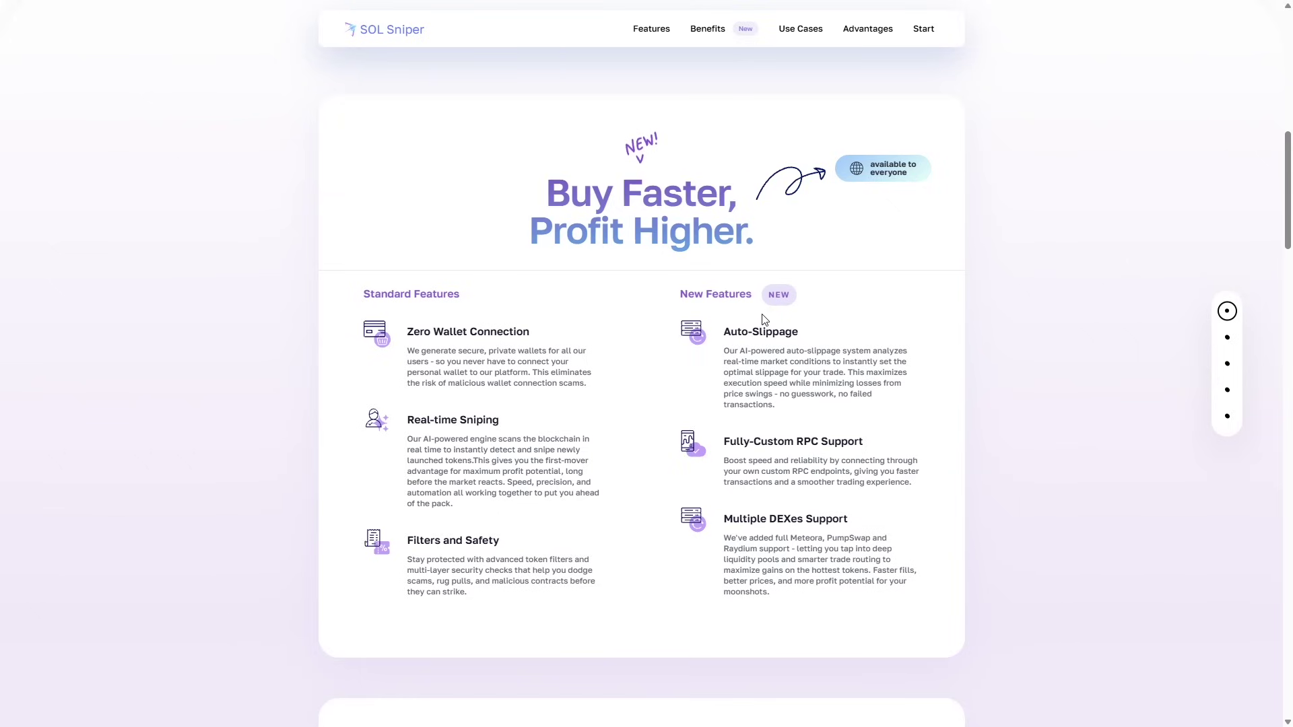
{"action": "scroll", "coordinate": [765, 320], "scroll_direction": "down", "scroll_amount": 2}
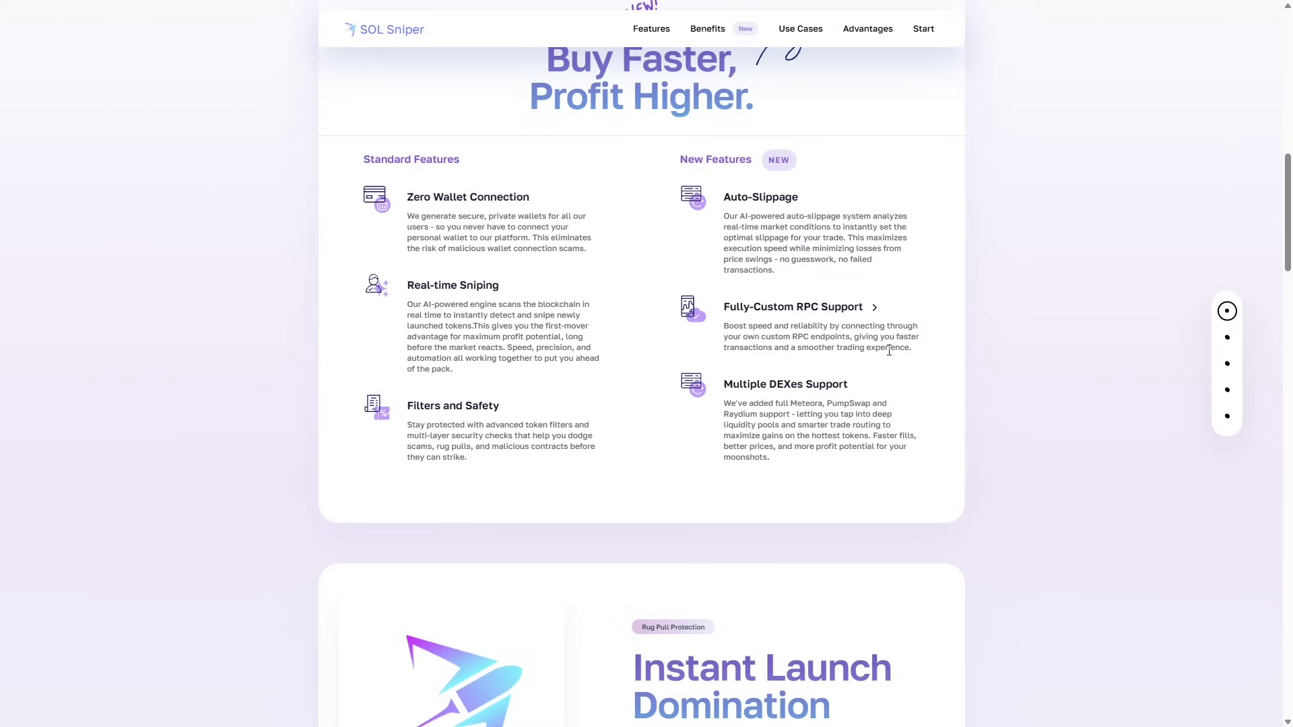
{"action": "scroll", "coordinate": [889, 350], "scroll_direction": "down", "scroll_amount": 2}
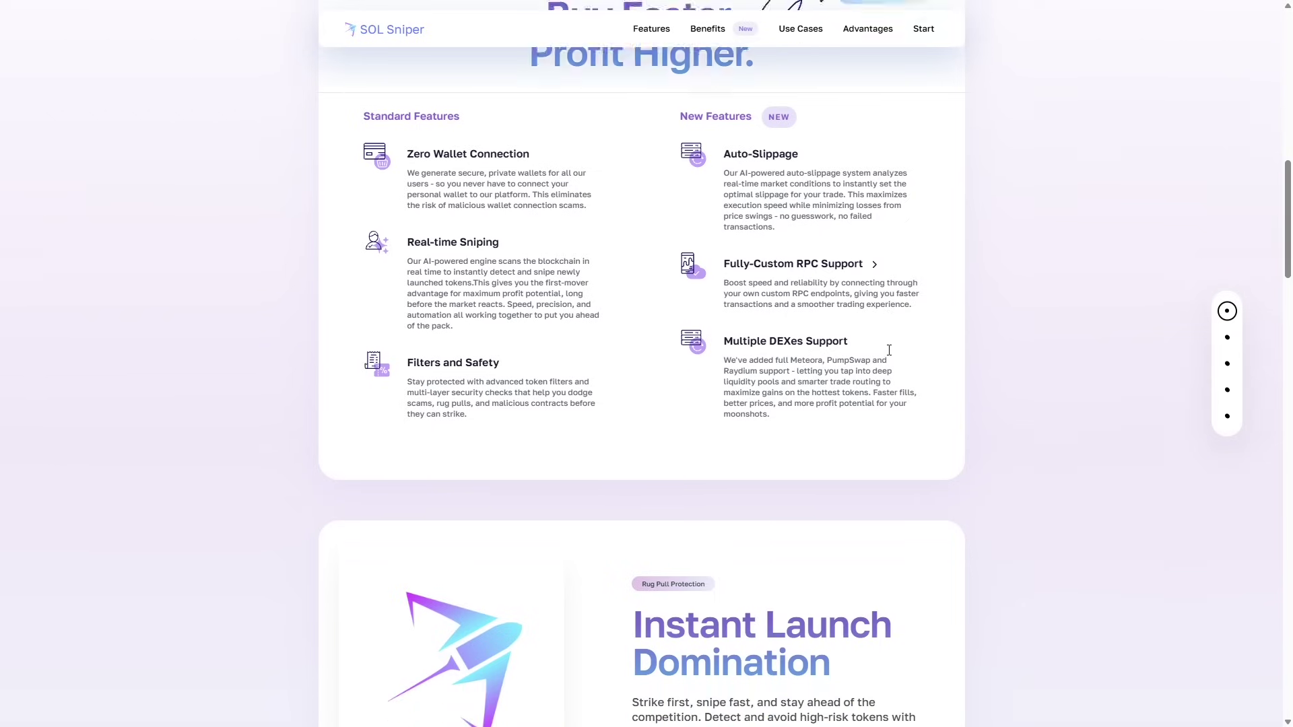
{"action": "scroll", "coordinate": [889, 351], "scroll_direction": "down", "scroll_amount": 2}
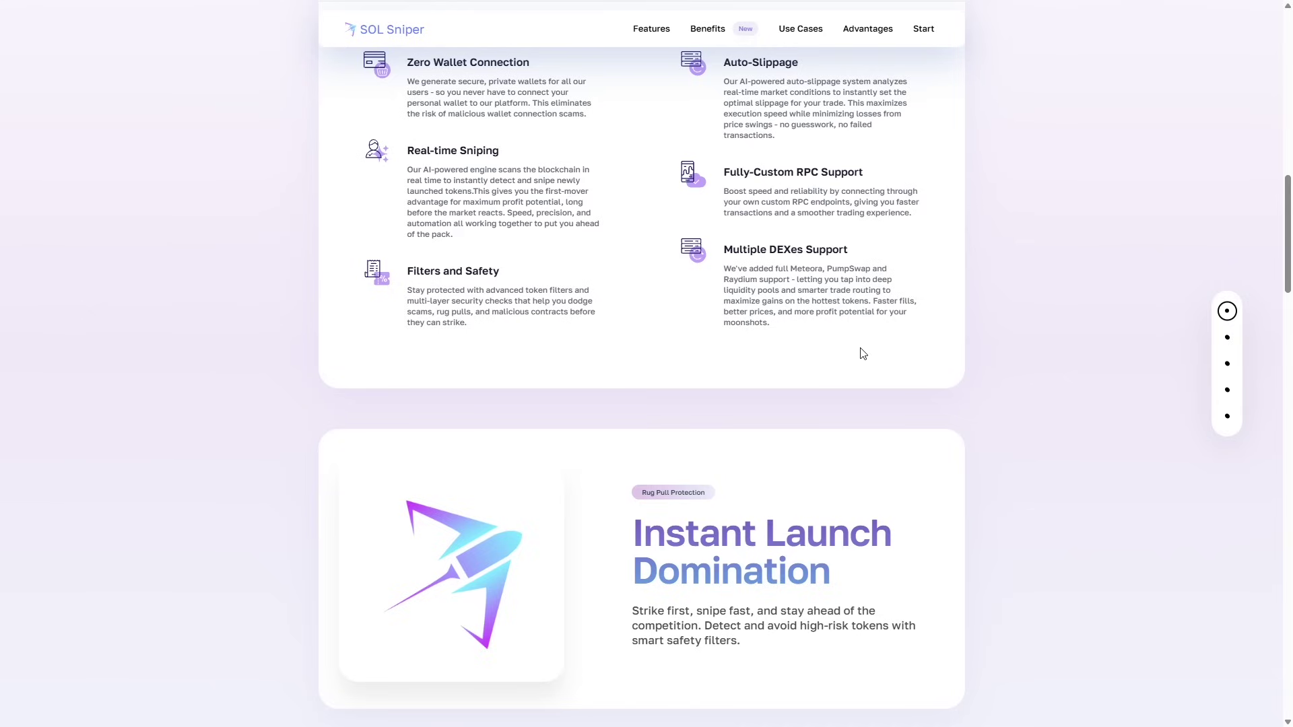
{"action": "scroll", "coordinate": [635, 254], "scroll_direction": "down", "scroll_amount": 3}
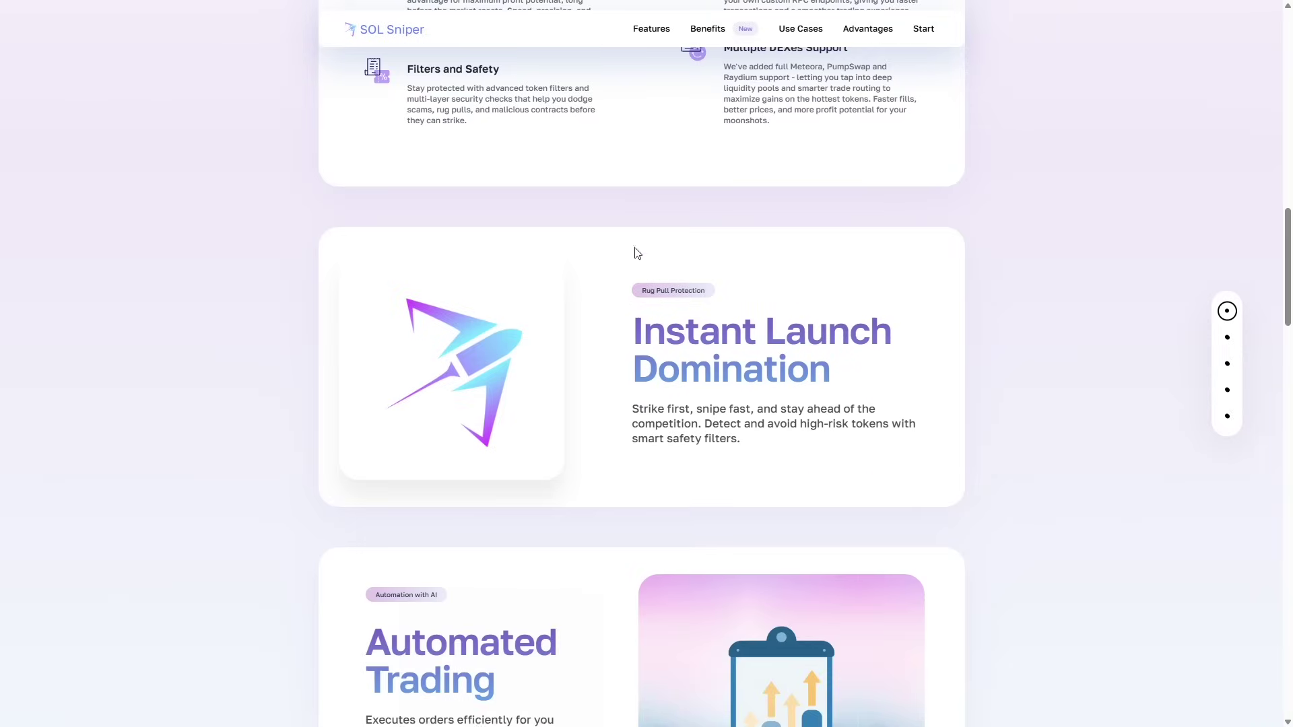
{"action": "scroll", "coordinate": [641, 250], "scroll_direction": "down", "scroll_amount": 1}
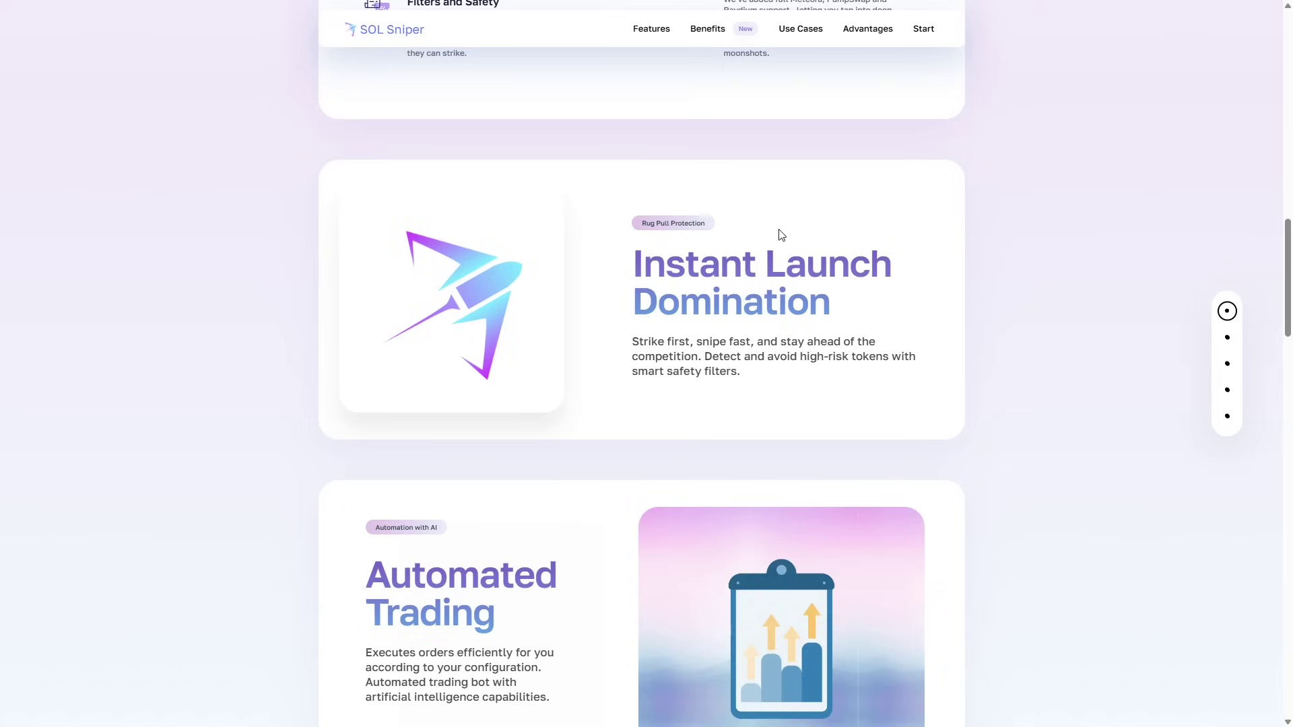
{"action": "scroll", "coordinate": [623, 233], "scroll_direction": "down", "scroll_amount": 2}
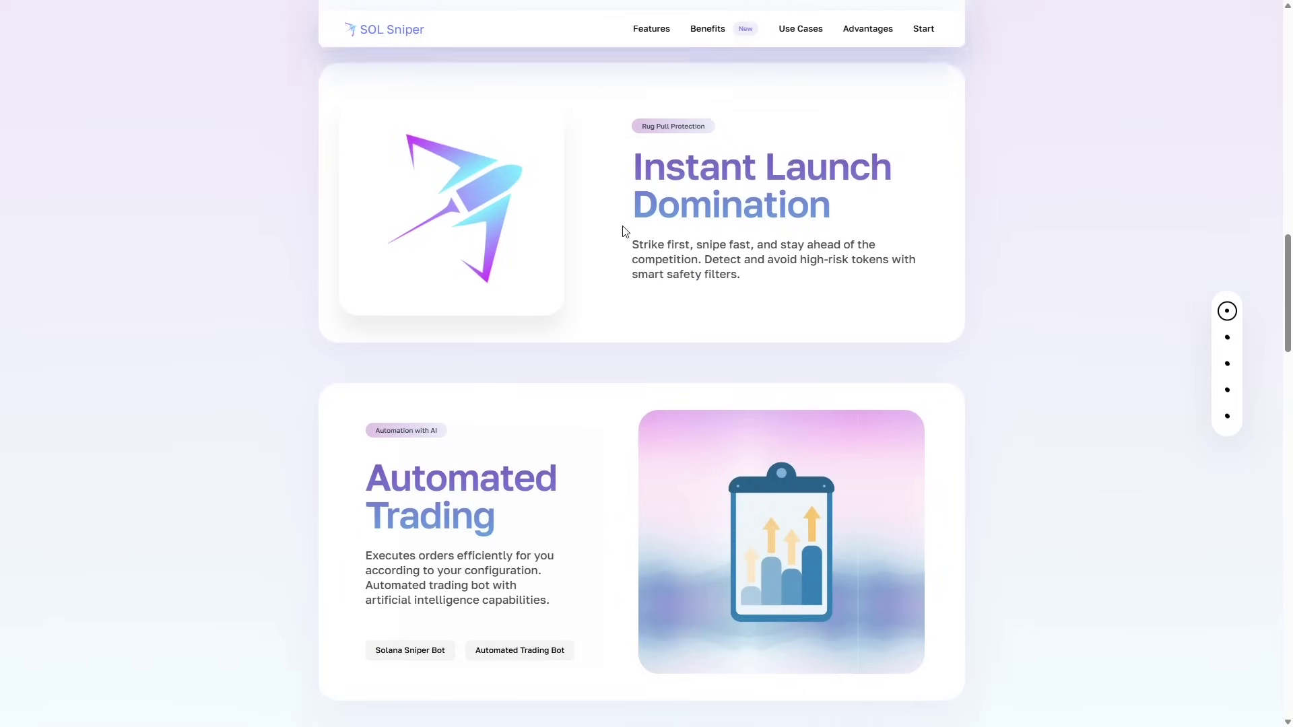
{"action": "scroll", "coordinate": [610, 154], "scroll_direction": "down", "scroll_amount": 3}
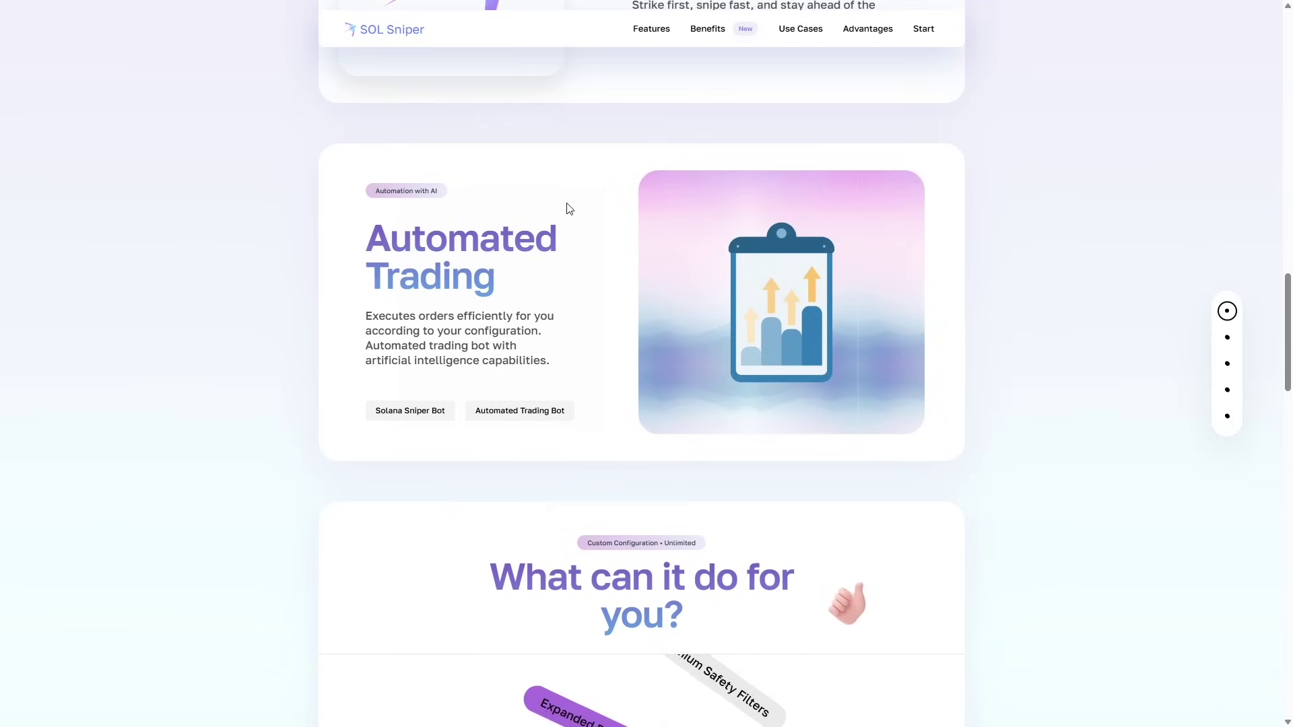
Toss the Custom RPC, AI Auto-Slippage, Expanded DEX, Token Sniping and Rug Pull pills, leaving Auto-Slippage upright.
{"action": "scroll", "coordinate": [484, 234], "scroll_direction": "down", "scroll_amount": 5}
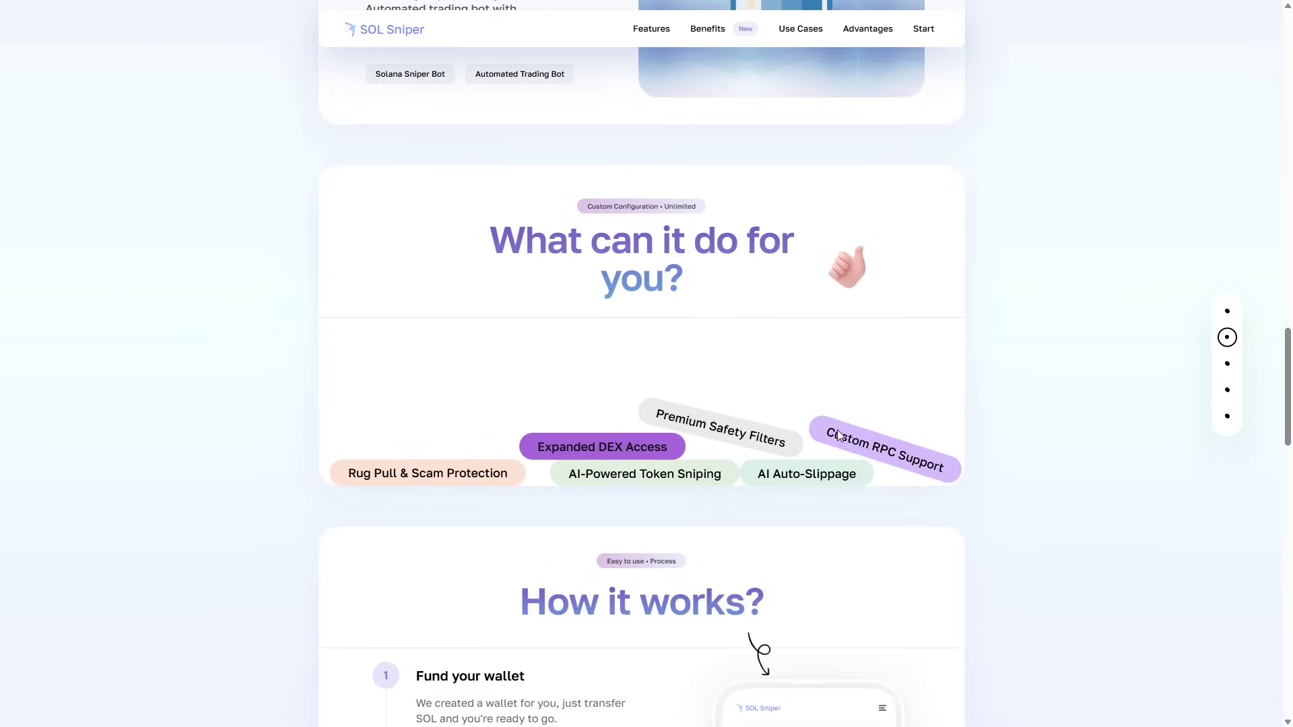
{"action": "left_click_drag", "start_coordinate": [828, 429], "coordinate": [838, 350]}
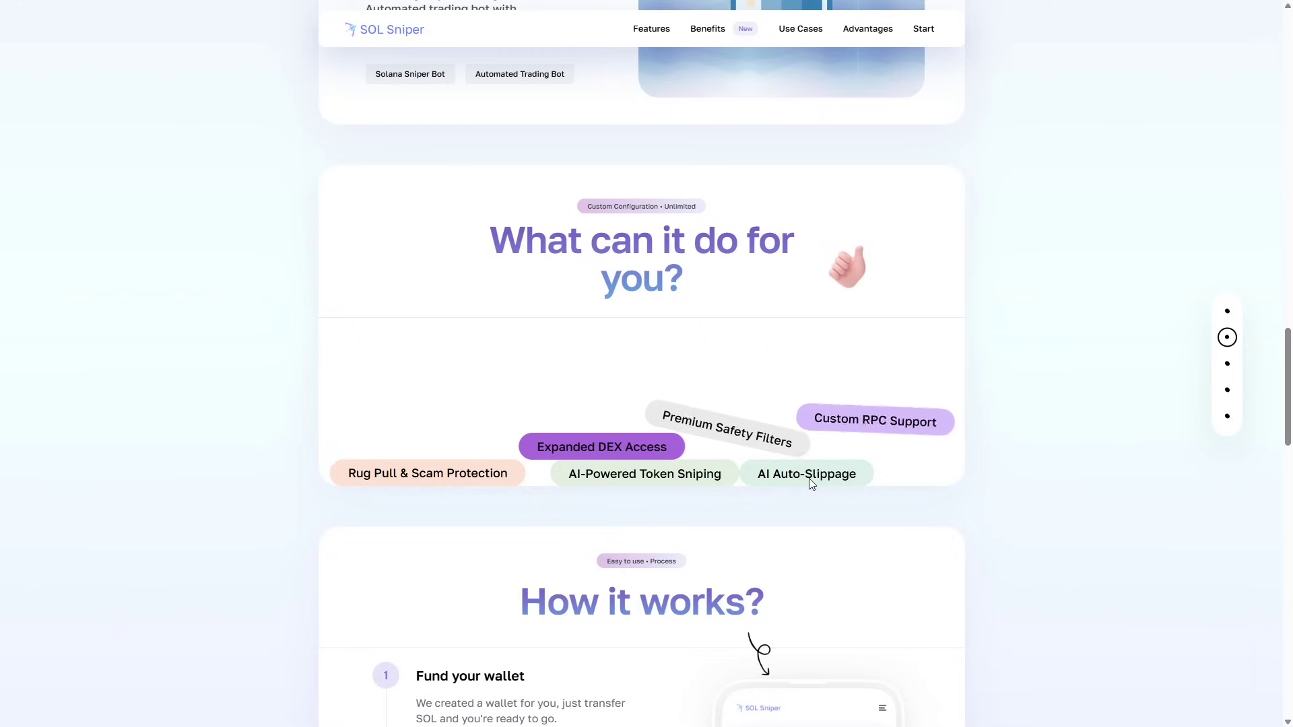
{"action": "left_click_drag", "start_coordinate": [811, 480], "coordinate": [886, 423]}
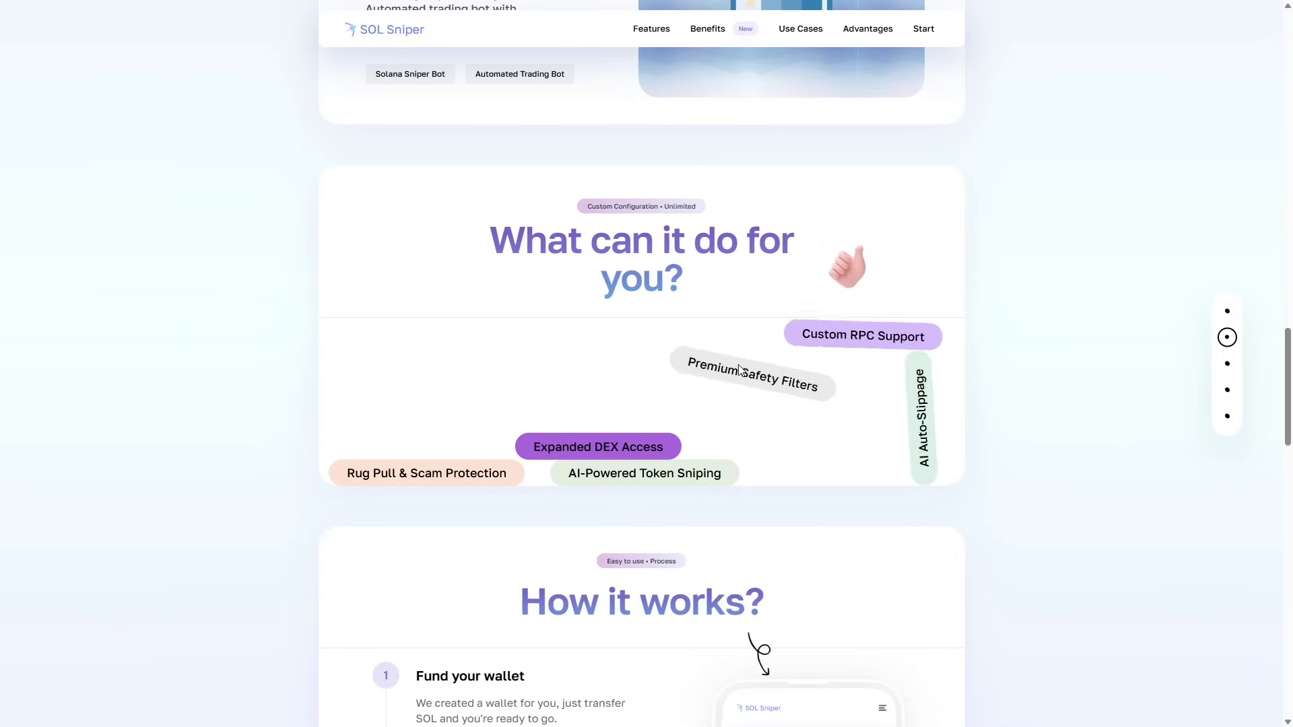
{"action": "left_click_drag", "start_coordinate": [611, 448], "coordinate": [559, 376]}
{"action": "left_click_drag", "start_coordinate": [652, 461], "coordinate": [663, 421]}
{"action": "left_click_drag", "start_coordinate": [426, 479], "coordinate": [449, 397]}
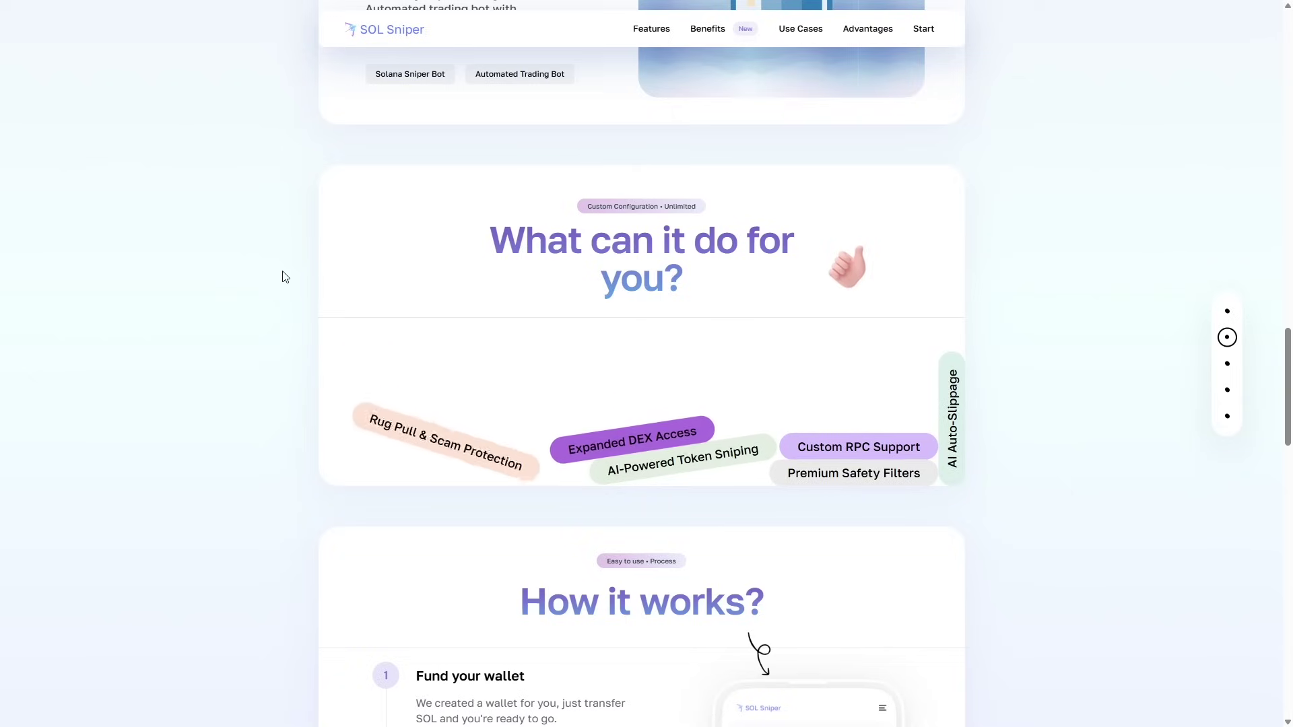
Read the 'How it works?' heading and step 2 text, then continue to the 23x Faster comparison.
{"action": "scroll", "coordinate": [280, 277], "scroll_direction": "down", "scroll_amount": 6}
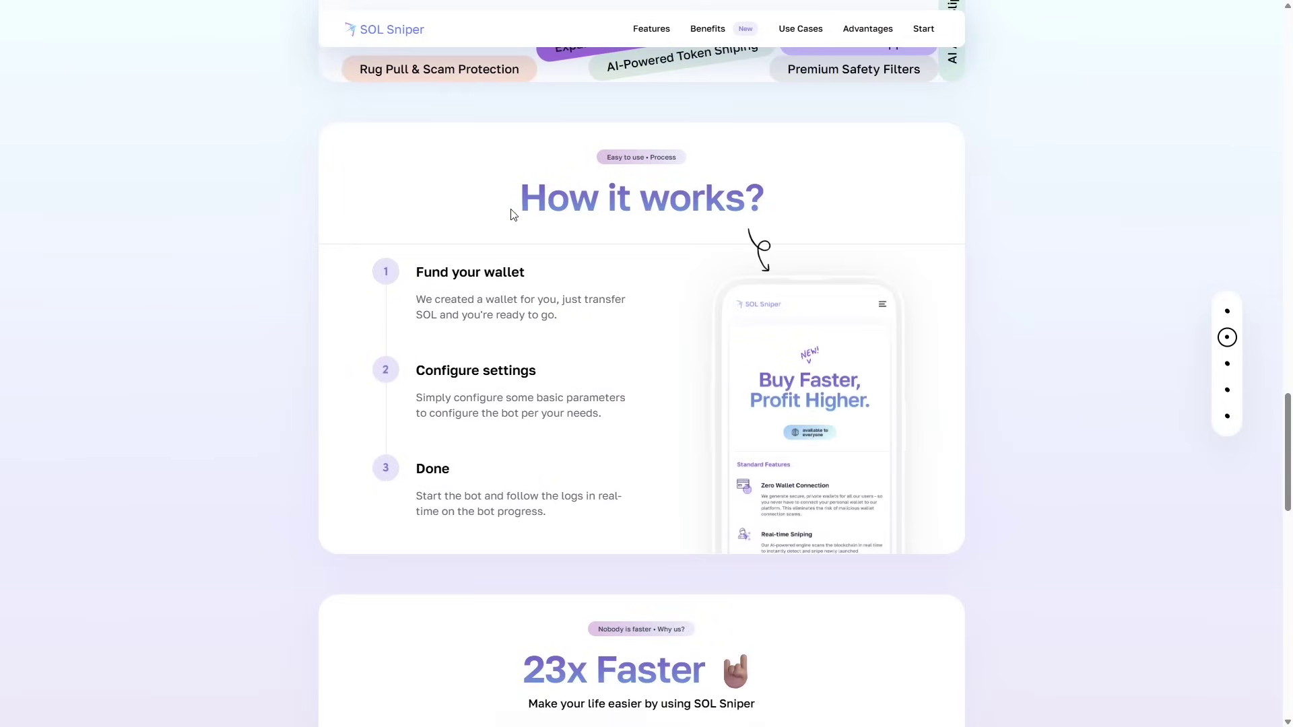
{"action": "left_click_drag", "start_coordinate": [514, 211], "coordinate": [837, 216]}
{"action": "left_click", "coordinate": [495, 312]}
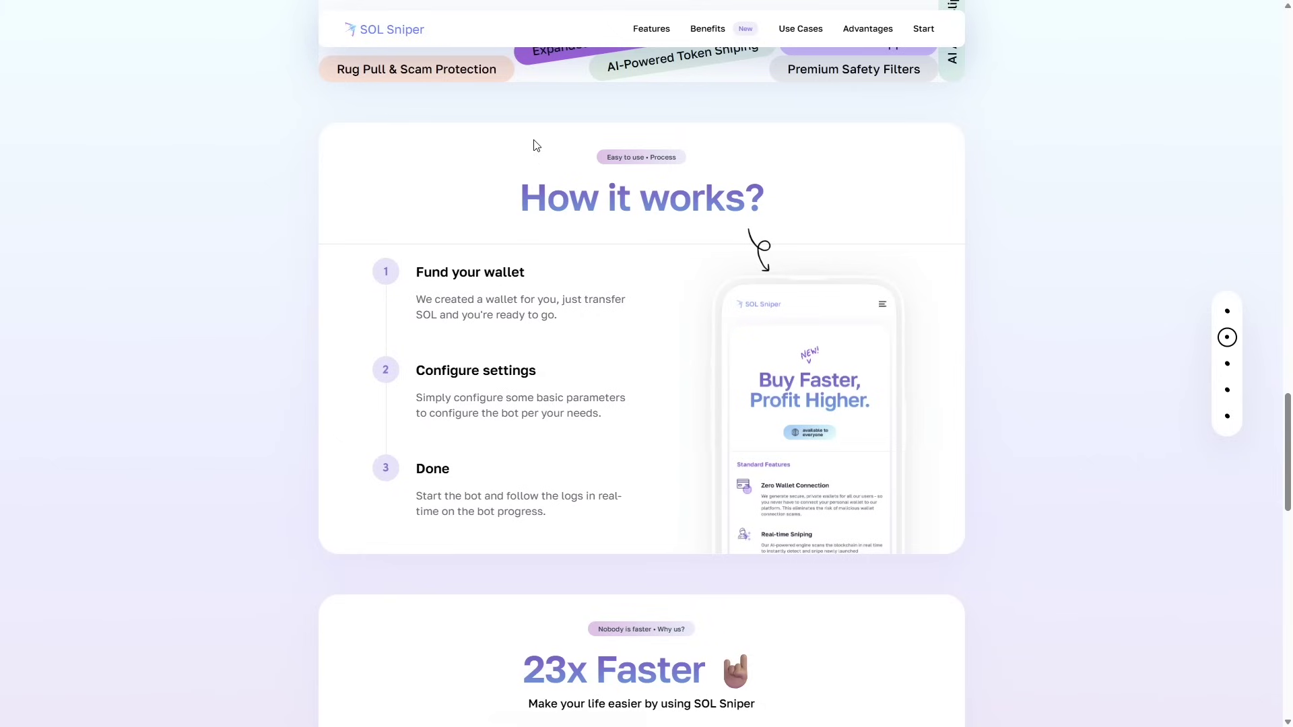
{"action": "scroll", "coordinate": [522, 139], "scroll_direction": "down", "scroll_amount": 1}
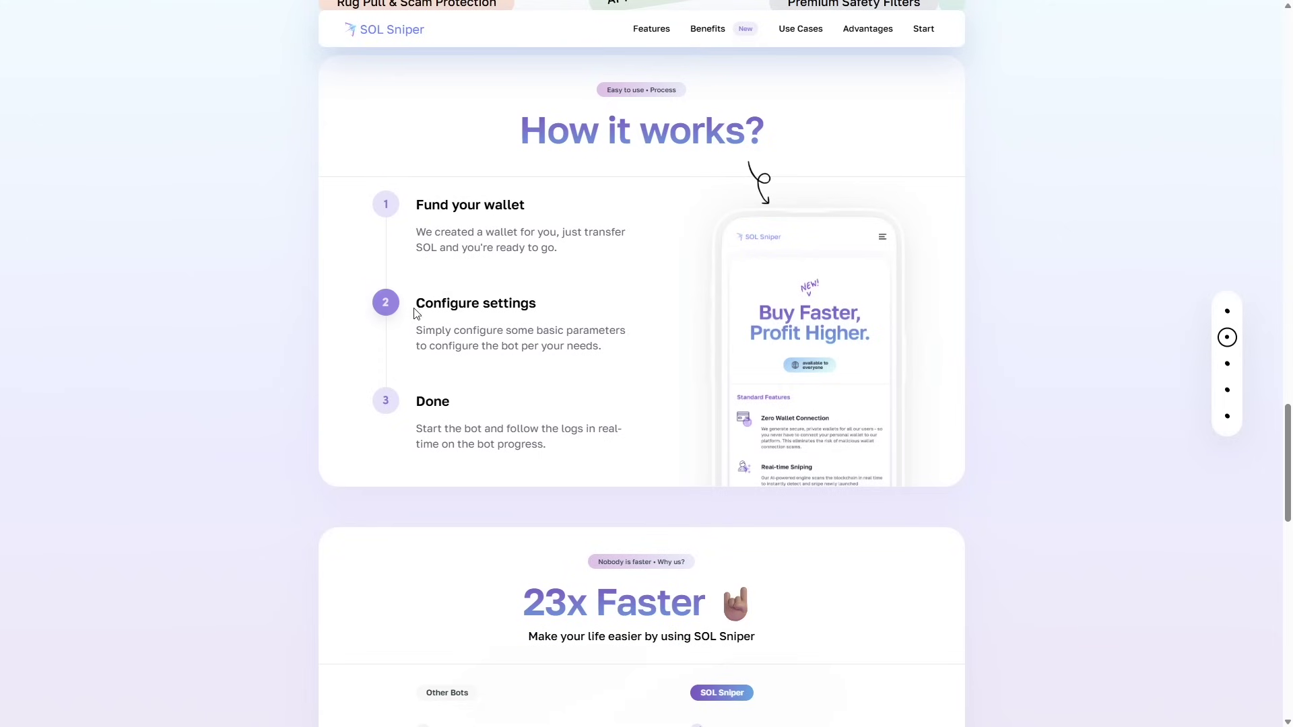
{"action": "left_click_drag", "start_coordinate": [406, 322], "coordinate": [615, 361]}
{"action": "left_click", "coordinate": [606, 309]}
{"action": "scroll", "coordinate": [681, 266], "scroll_direction": "down", "scroll_amount": 2}
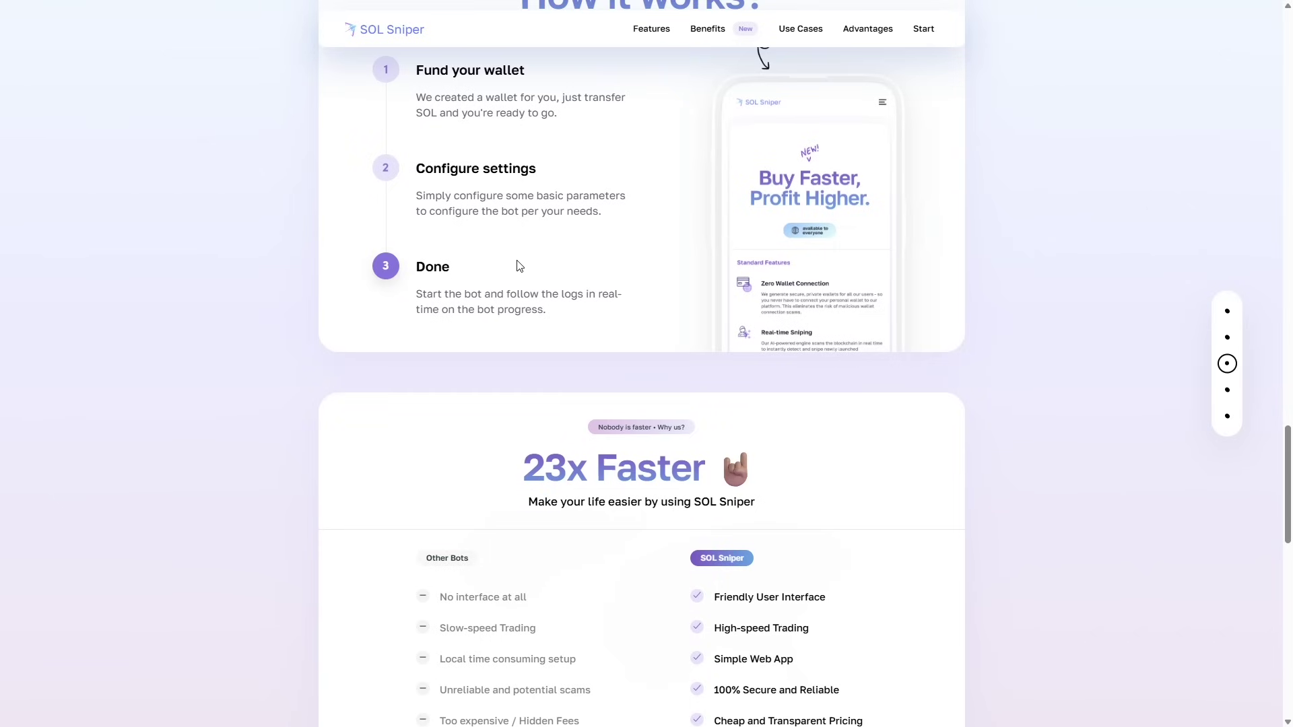
Highlight and then deselect the 23x Faster heading text.
{"action": "scroll", "coordinate": [519, 265], "scroll_direction": "down", "scroll_amount": 4}
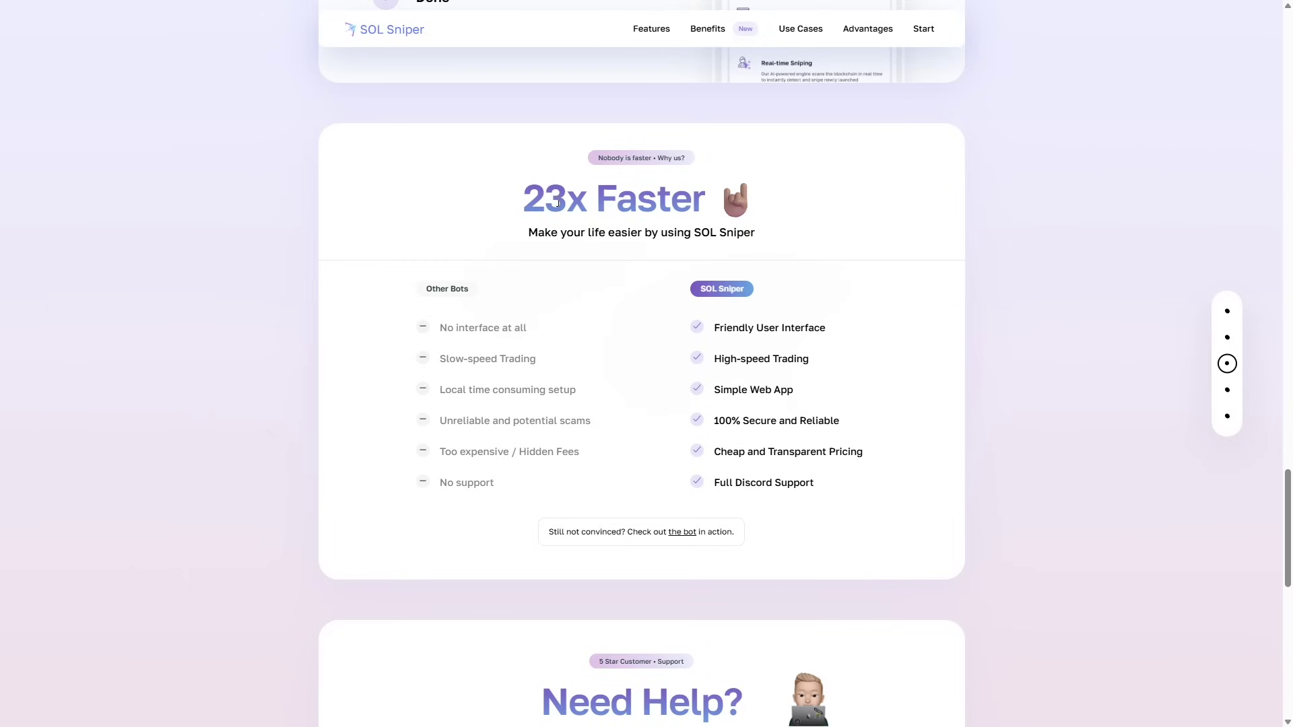
{"action": "left_click_drag", "start_coordinate": [529, 200], "coordinate": [773, 237]}
{"action": "left_click", "coordinate": [773, 237]}
Scroll further down the page, then back up toward the AI Memecoin Trading hero.
{"action": "scroll", "coordinate": [706, 353], "scroll_direction": "down", "scroll_amount": 1}
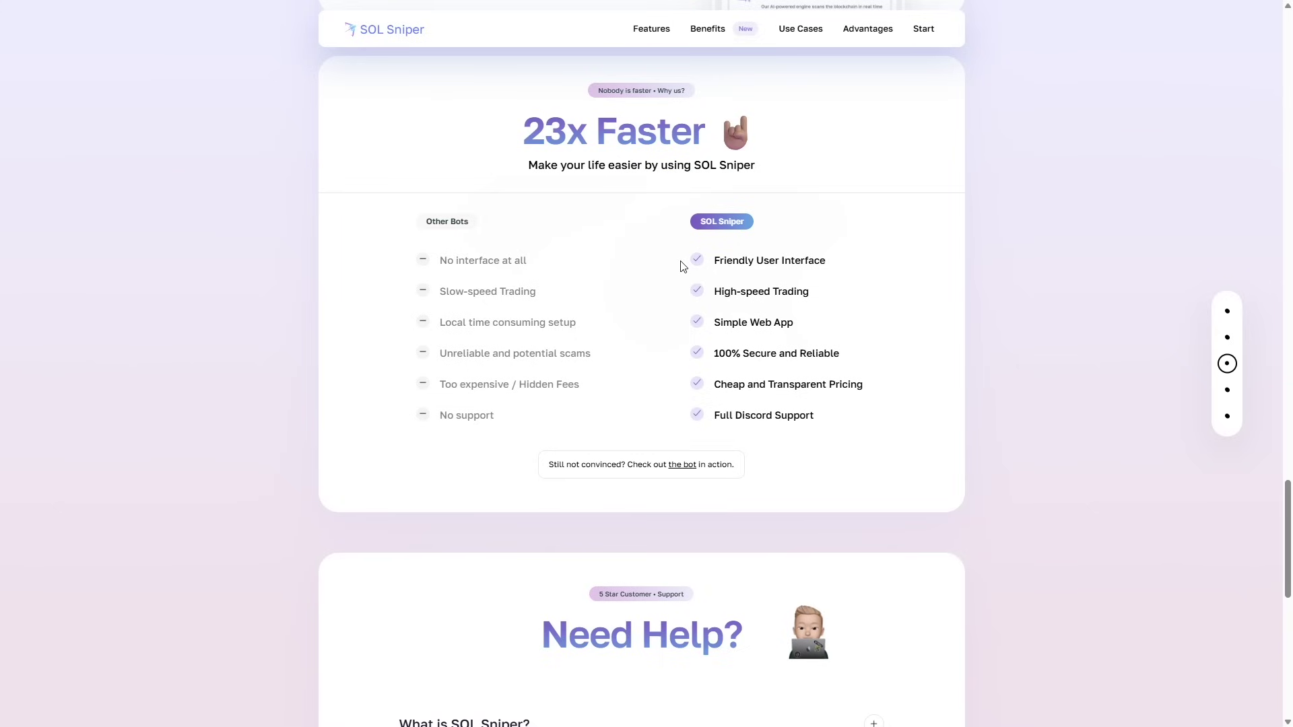
{"action": "scroll", "coordinate": [677, 262], "scroll_direction": "down", "scroll_amount": 4}
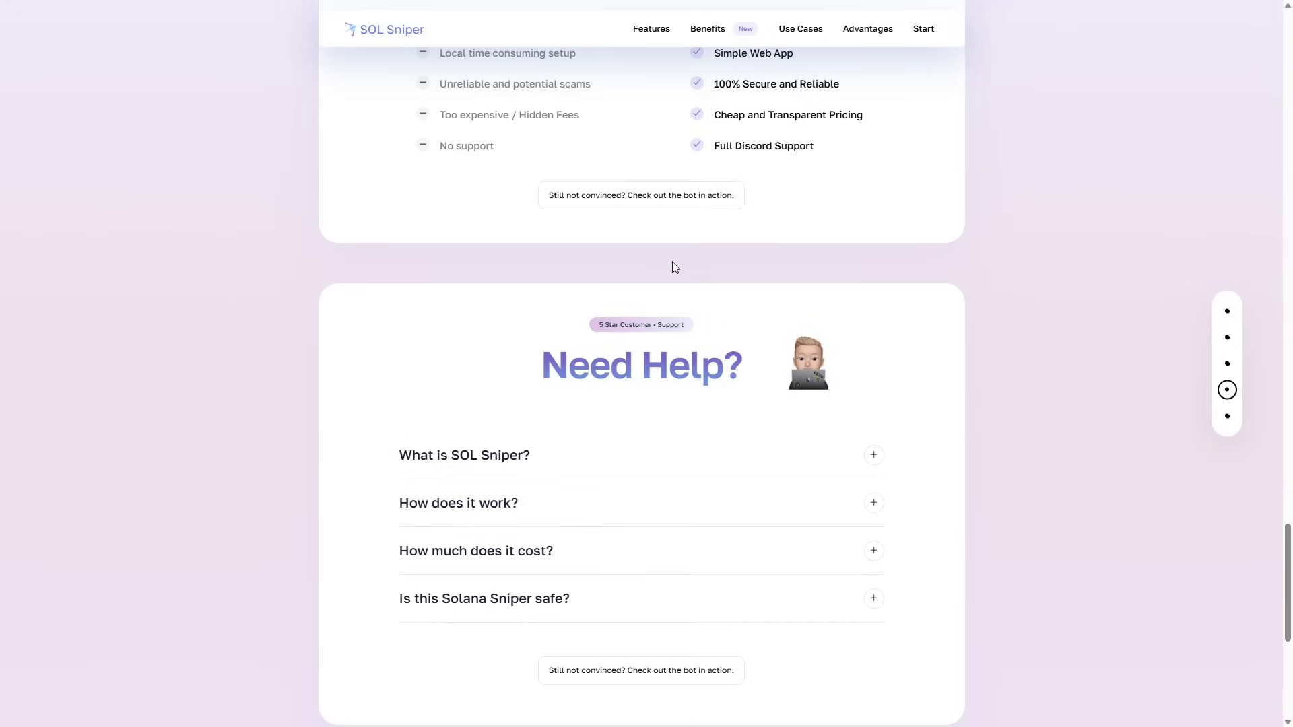
{"action": "scroll", "coordinate": [477, 309], "scroll_direction": "down", "scroll_amount": 1}
{"action": "scroll", "coordinate": [544, 286], "scroll_direction": "down", "scroll_amount": 1}
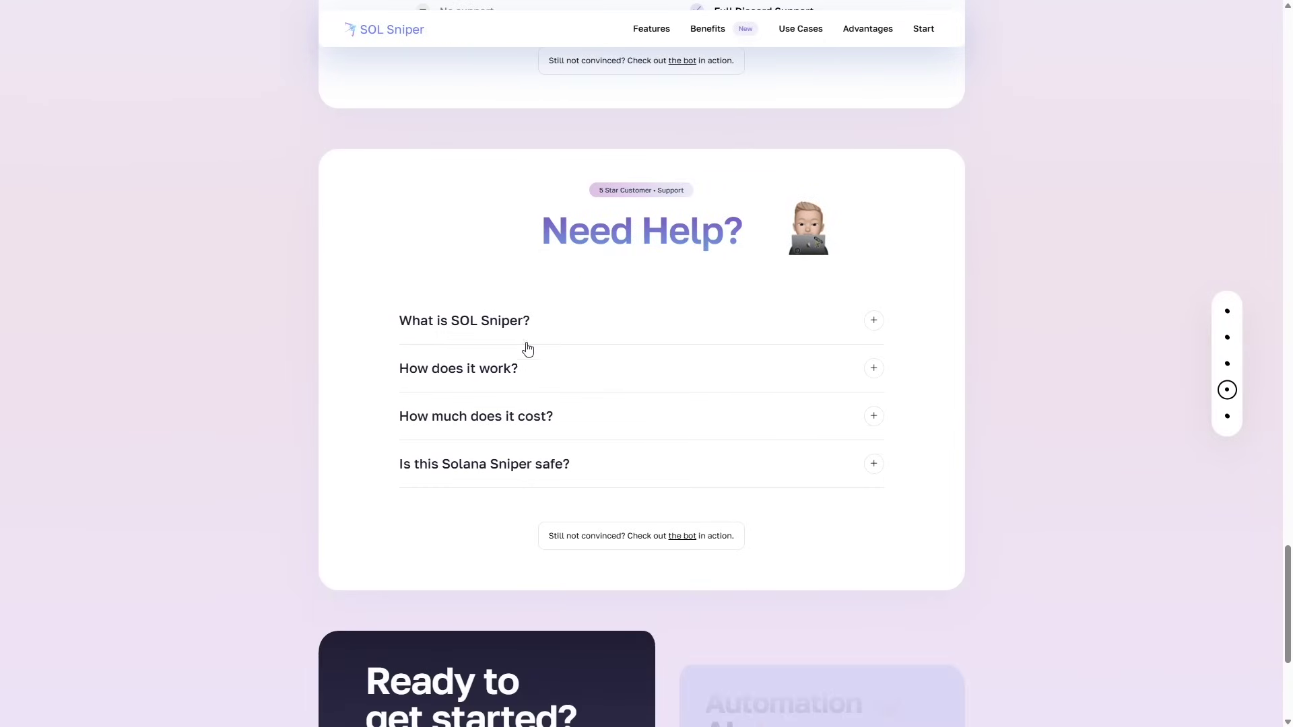
{"action": "scroll", "coordinate": [390, 240], "scroll_direction": "down", "scroll_amount": 5}
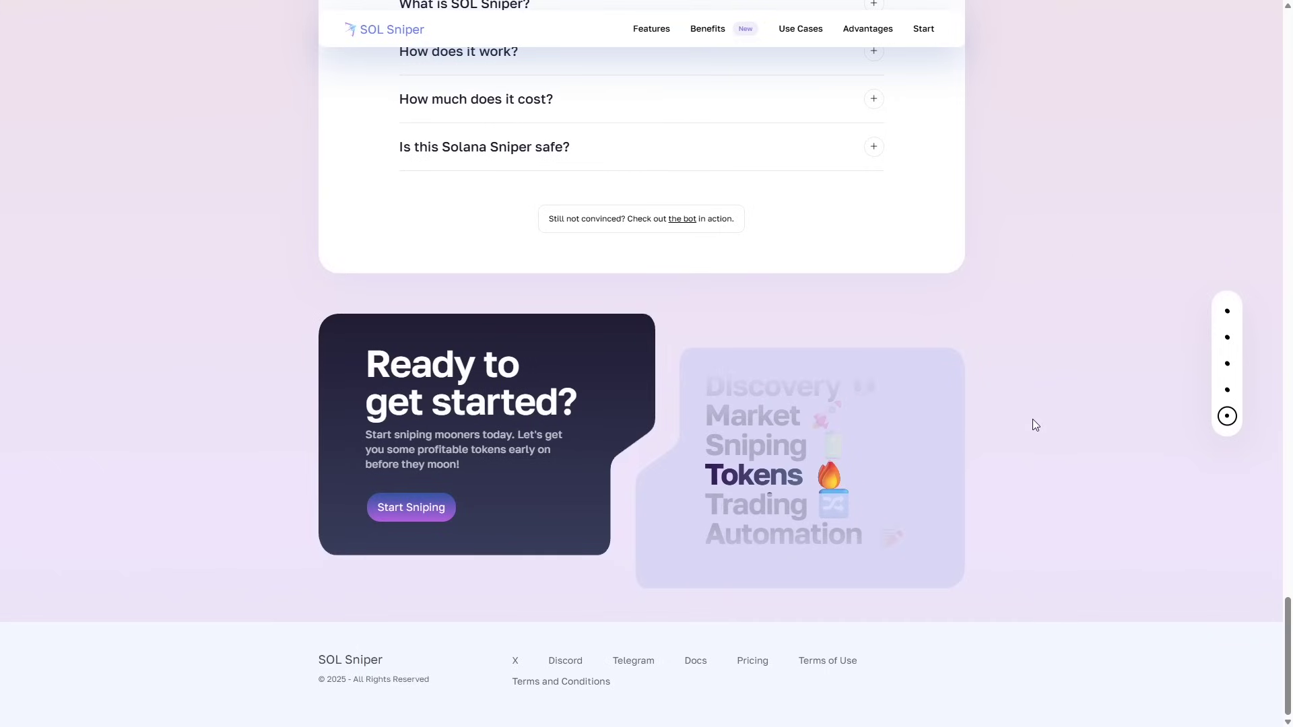
{"action": "scroll", "coordinate": [1033, 418], "scroll_direction": "up", "scroll_amount": 20}
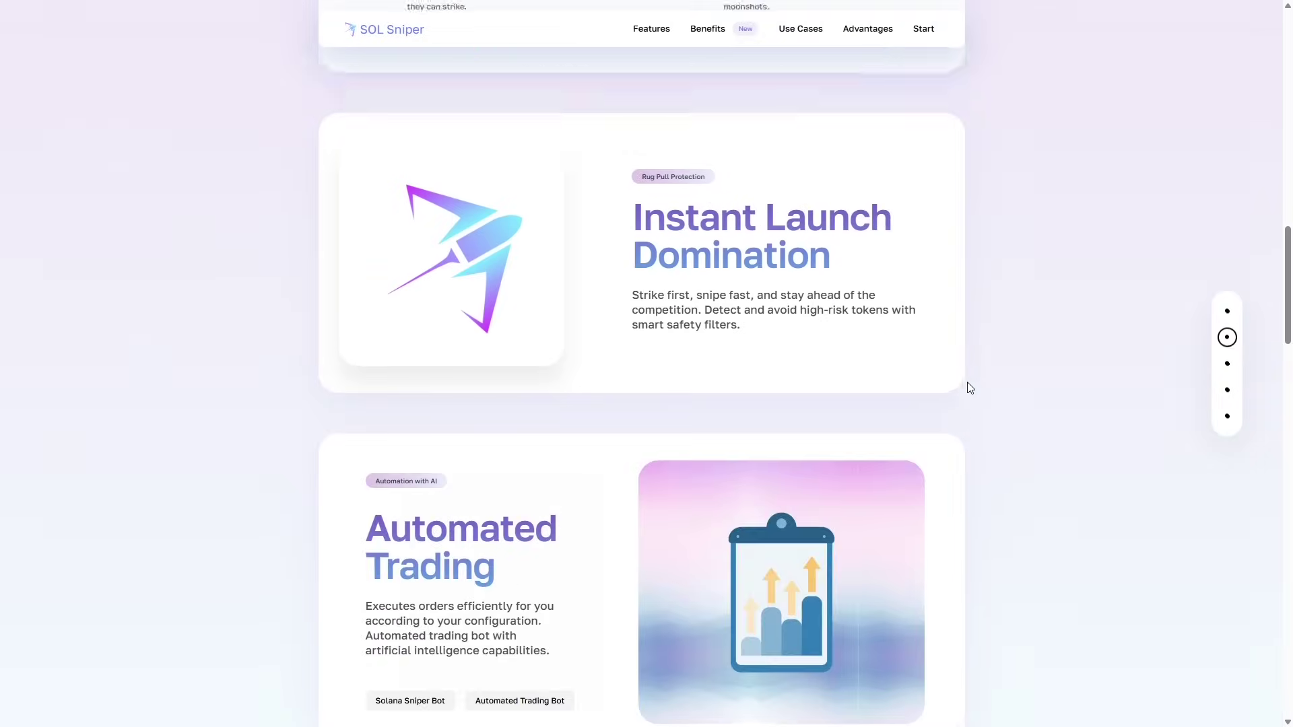
{"action": "scroll", "coordinate": [967, 388], "scroll_direction": "up", "scroll_amount": 10}
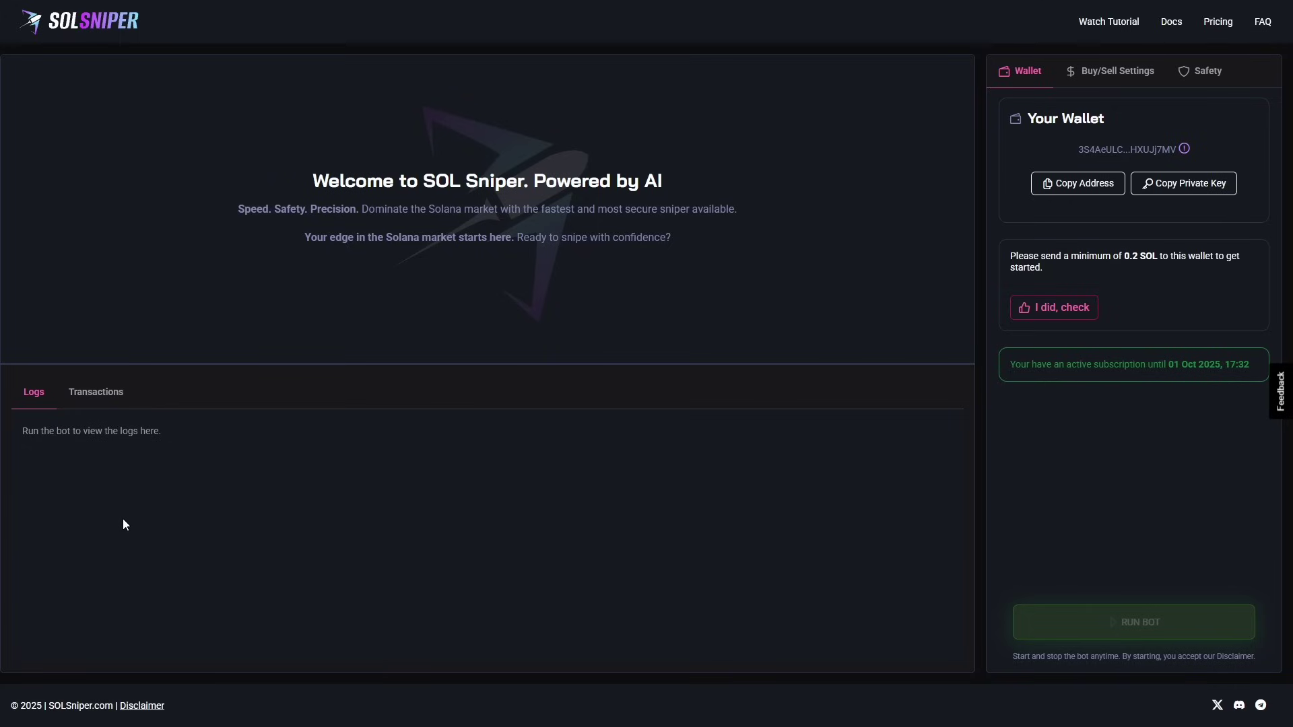
{"action": "left_click", "coordinate": [95, 391]}
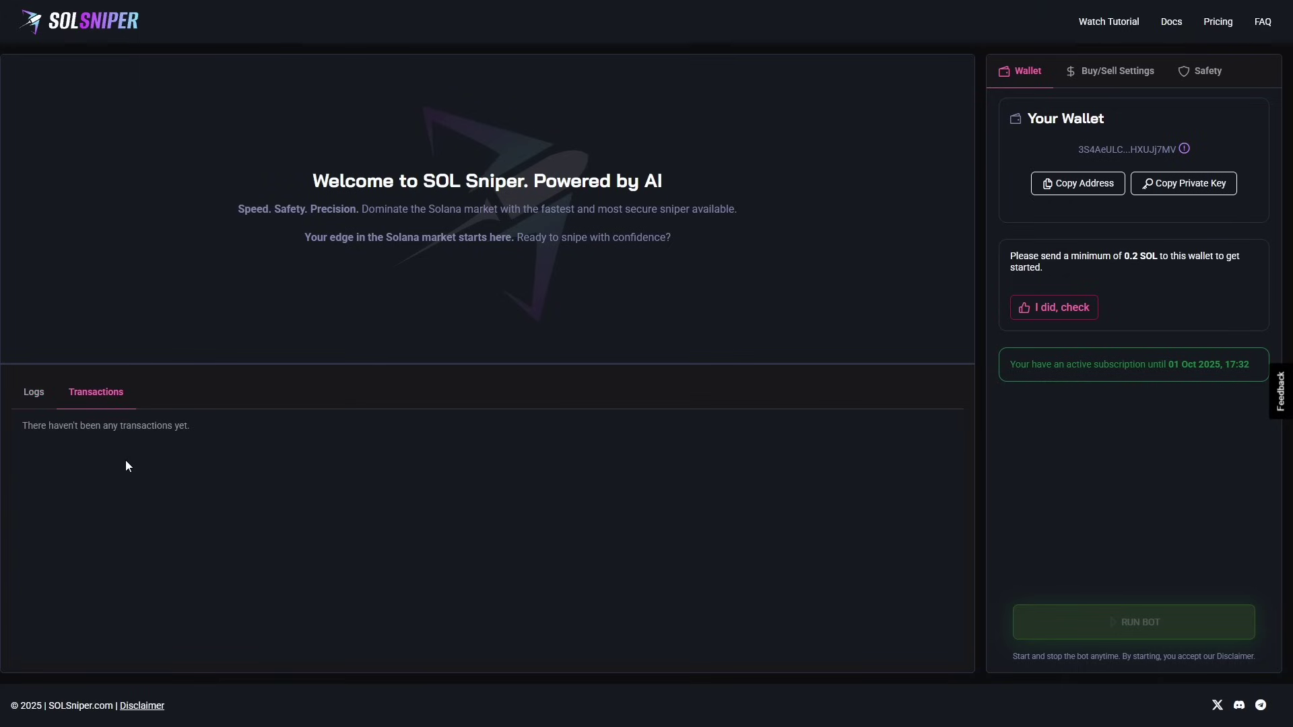
{"action": "left_click", "coordinate": [35, 397]}
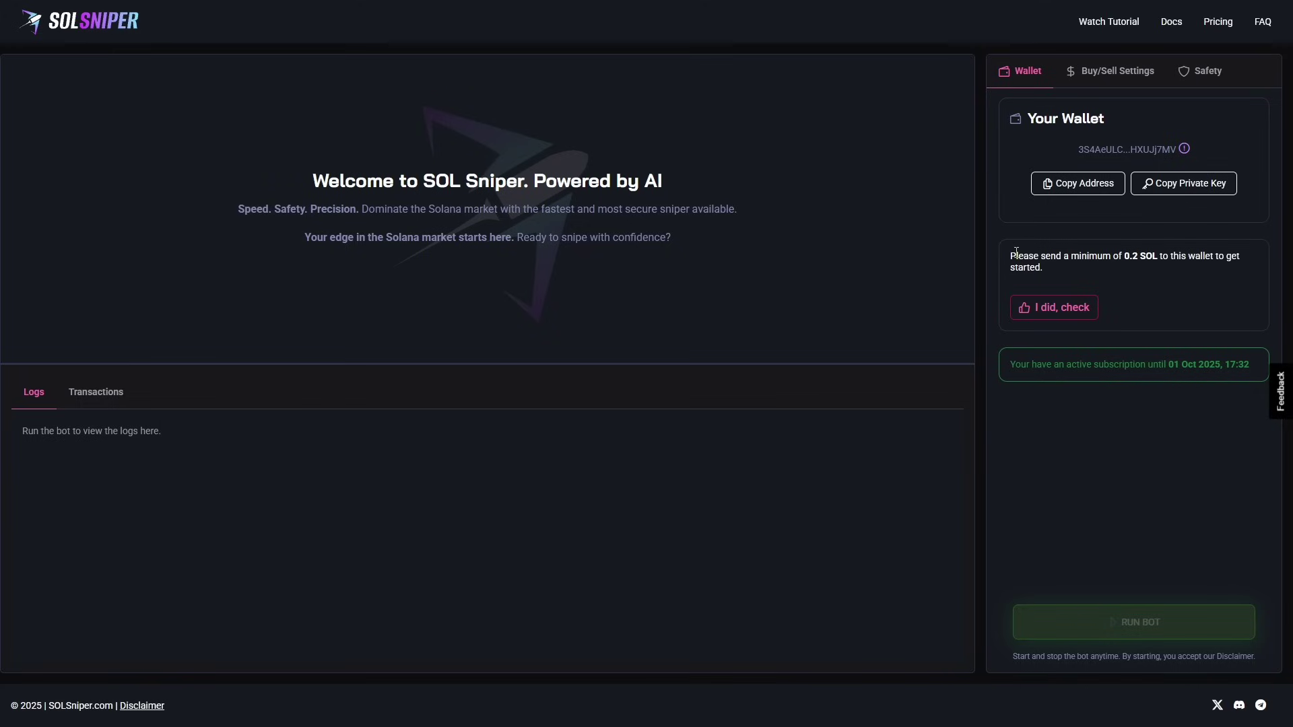
{"action": "left_click_drag", "start_coordinate": [1010, 258], "coordinate": [1146, 271]}
{"action": "left_click", "coordinate": [1168, 280]}
{"action": "left_click_drag", "start_coordinate": [1008, 365], "coordinate": [1252, 367]}
{"action": "left_click", "coordinate": [1073, 378]}
Check the Safety filters and DEX list without changes, then show Buy/Sell Settings (0.01 buy, 40% take profit).
{"action": "left_click", "coordinate": [1205, 72]}
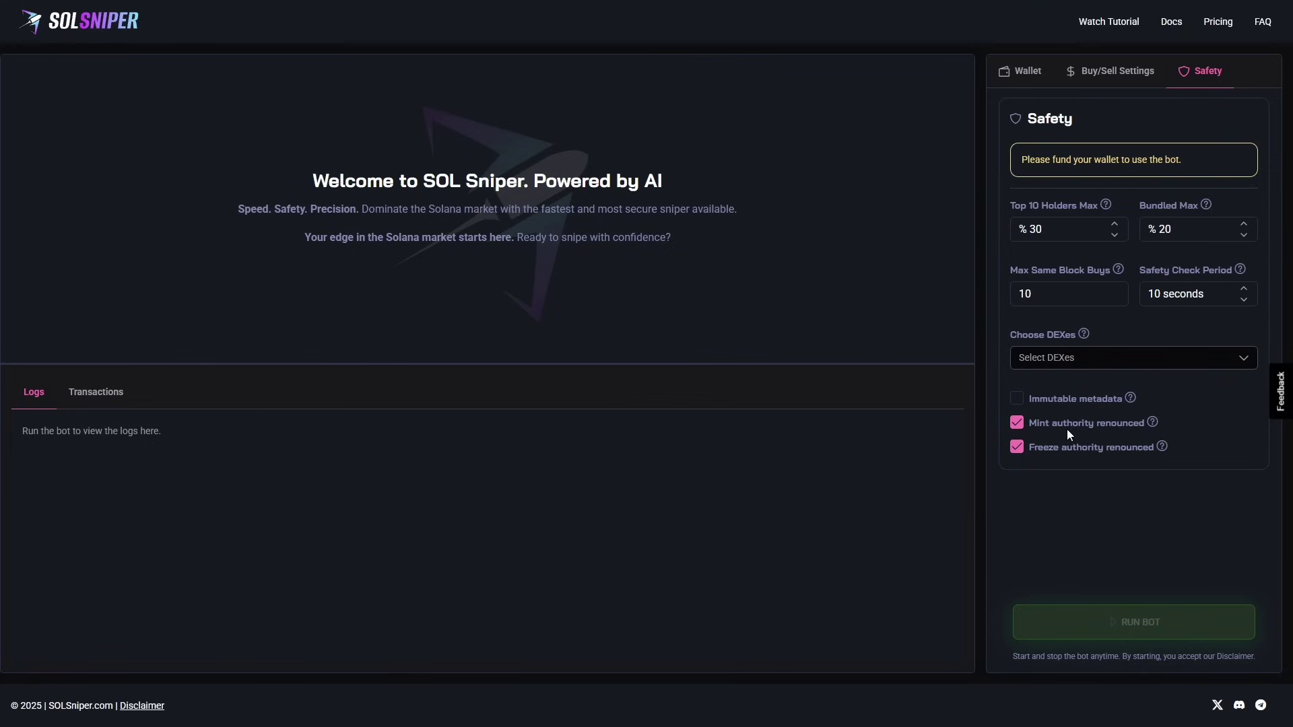
{"action": "left_click", "coordinate": [1106, 364]}
{"action": "scroll", "coordinate": [1082, 454], "scroll_direction": "down", "scroll_amount": 2}
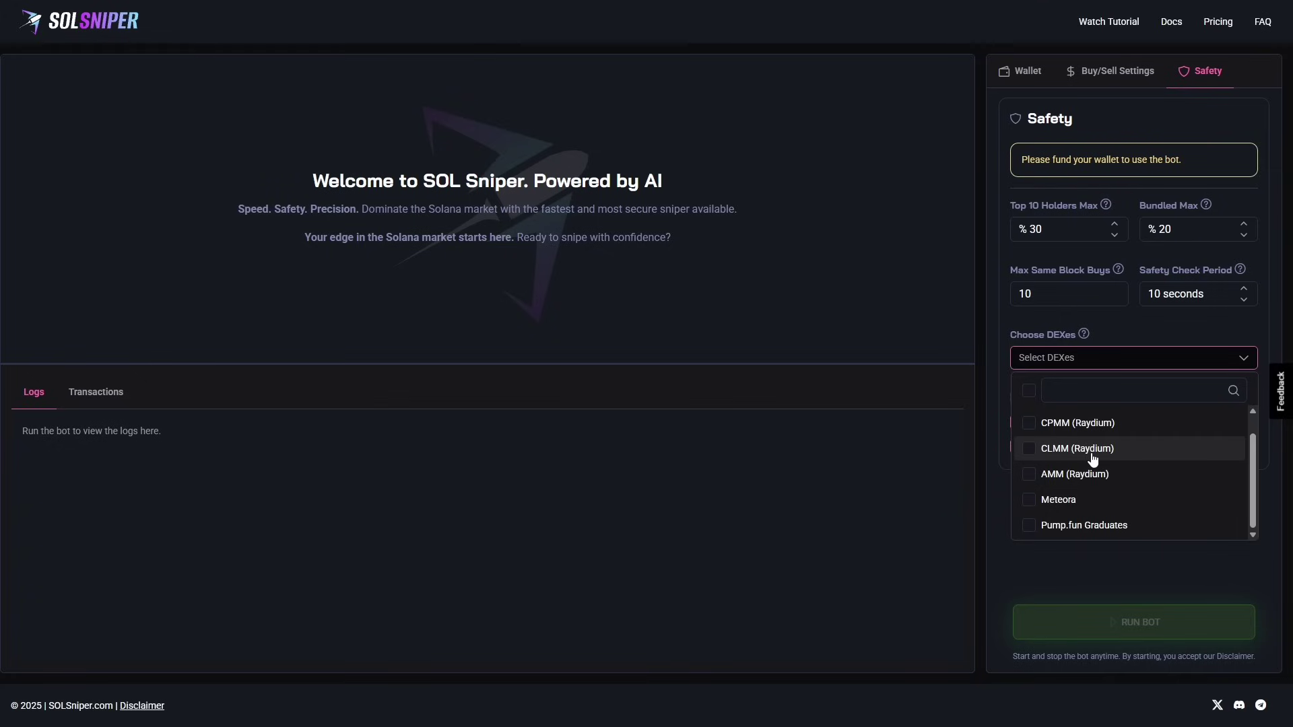
{"action": "scroll", "coordinate": [1118, 464], "scroll_direction": "up", "scroll_amount": 1}
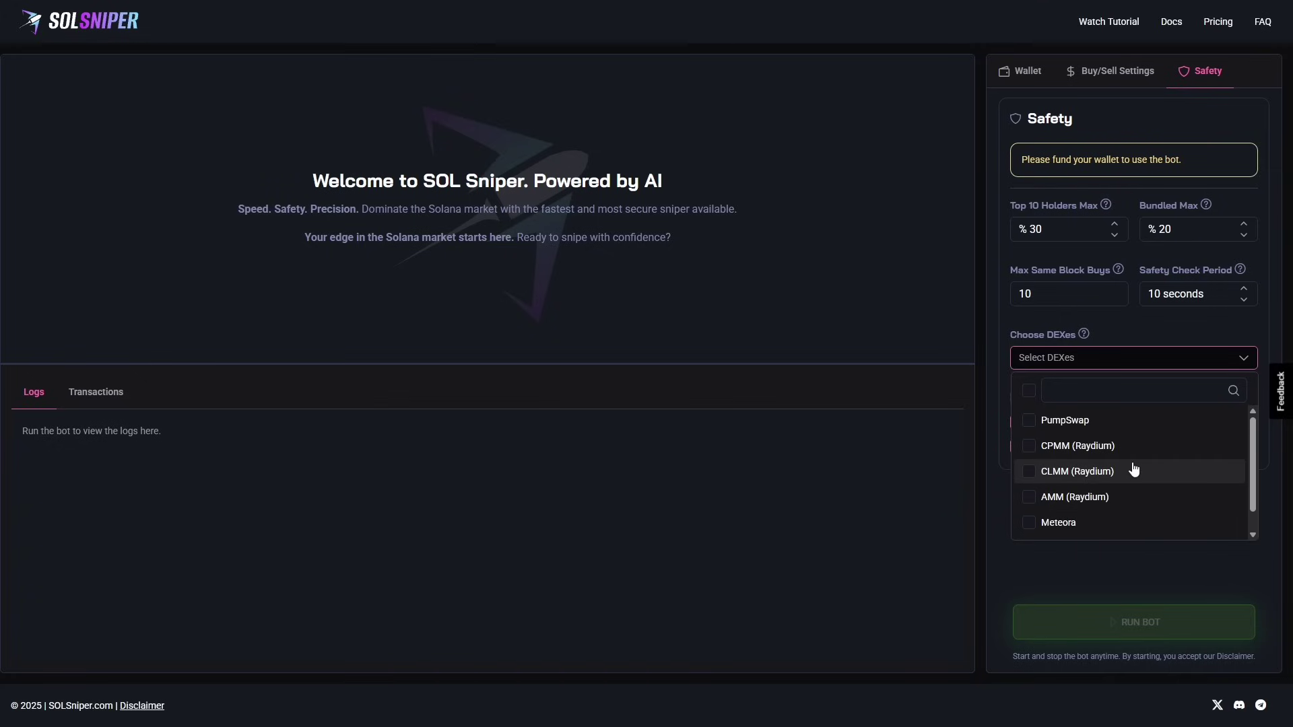
{"action": "left_click", "coordinate": [1130, 333]}
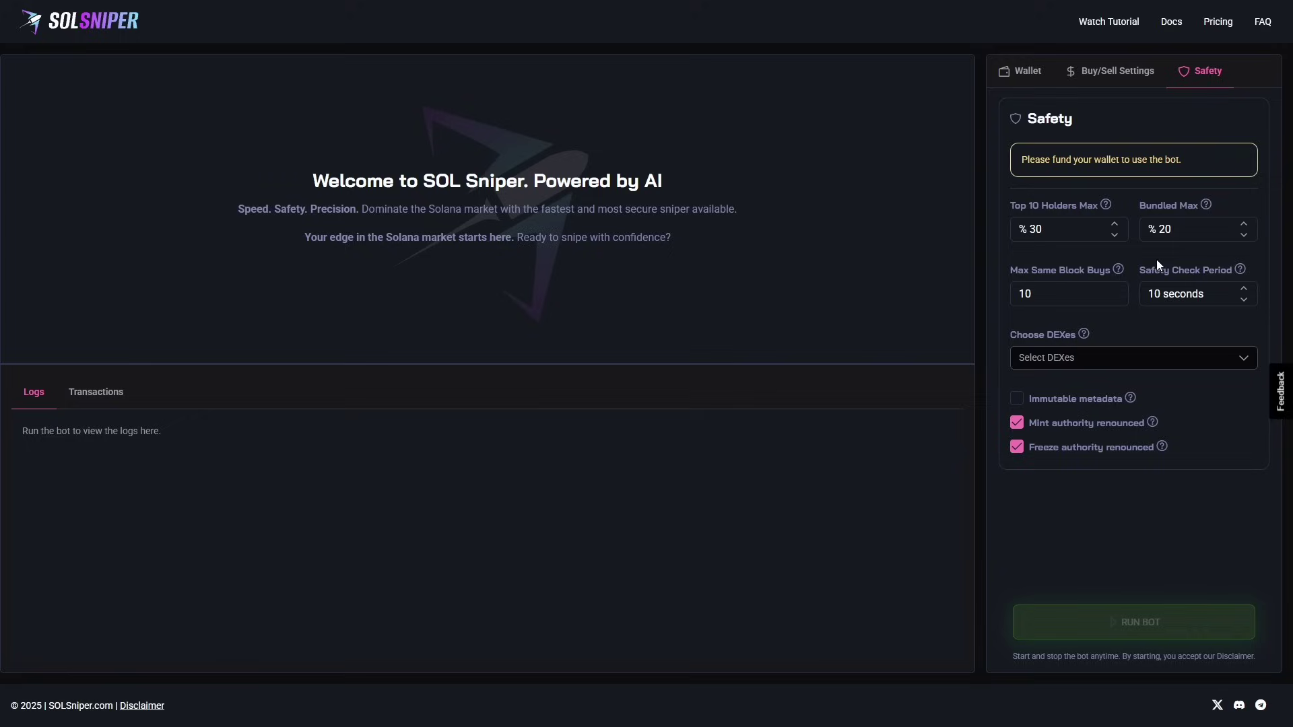
{"action": "left_click", "coordinate": [1107, 71]}
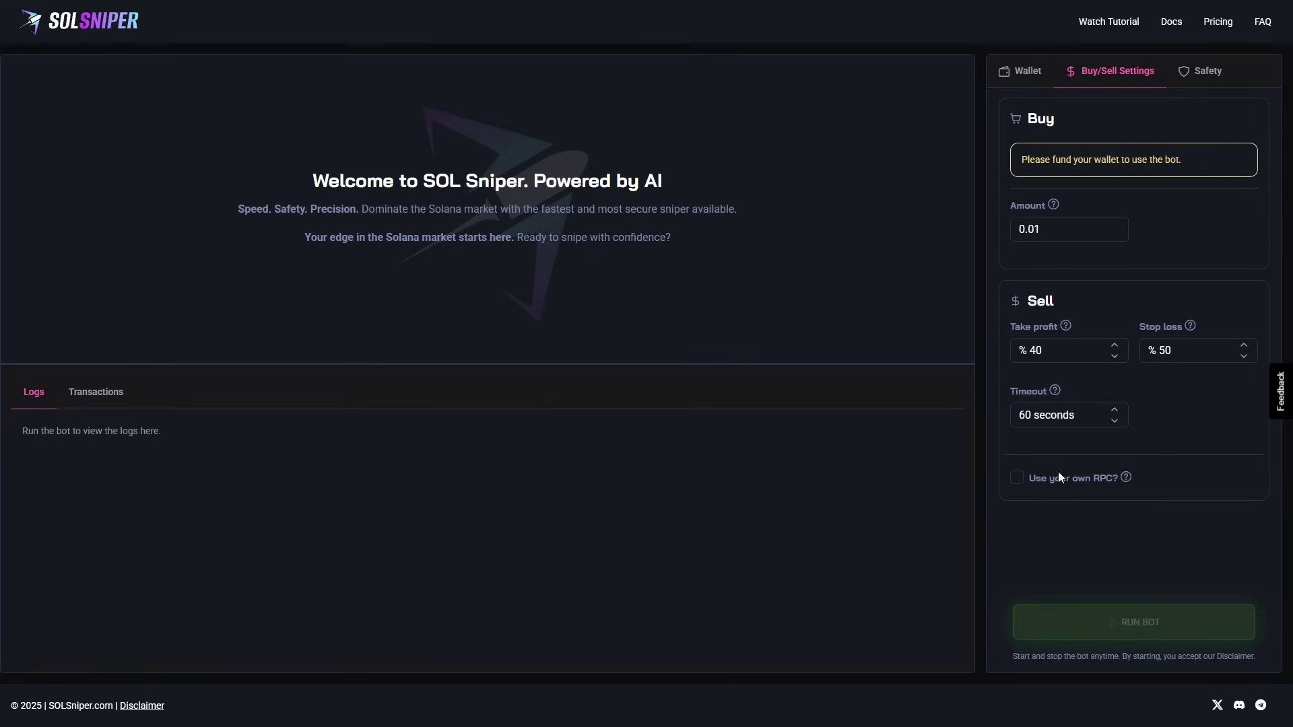
{"action": "left_click", "coordinate": [1017, 479]}
{"action": "scroll", "coordinate": [1151, 472], "scroll_direction": "down", "scroll_amount": 1}
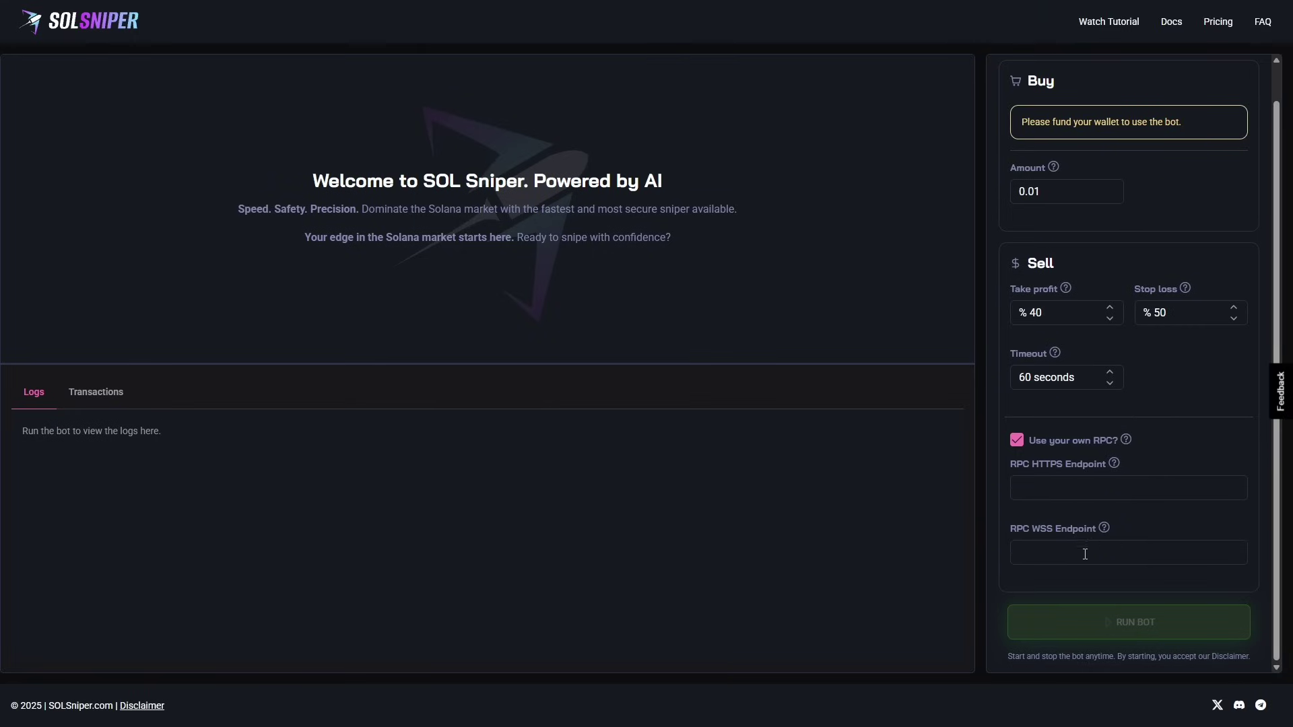
{"action": "left_click", "coordinate": [1017, 440]}
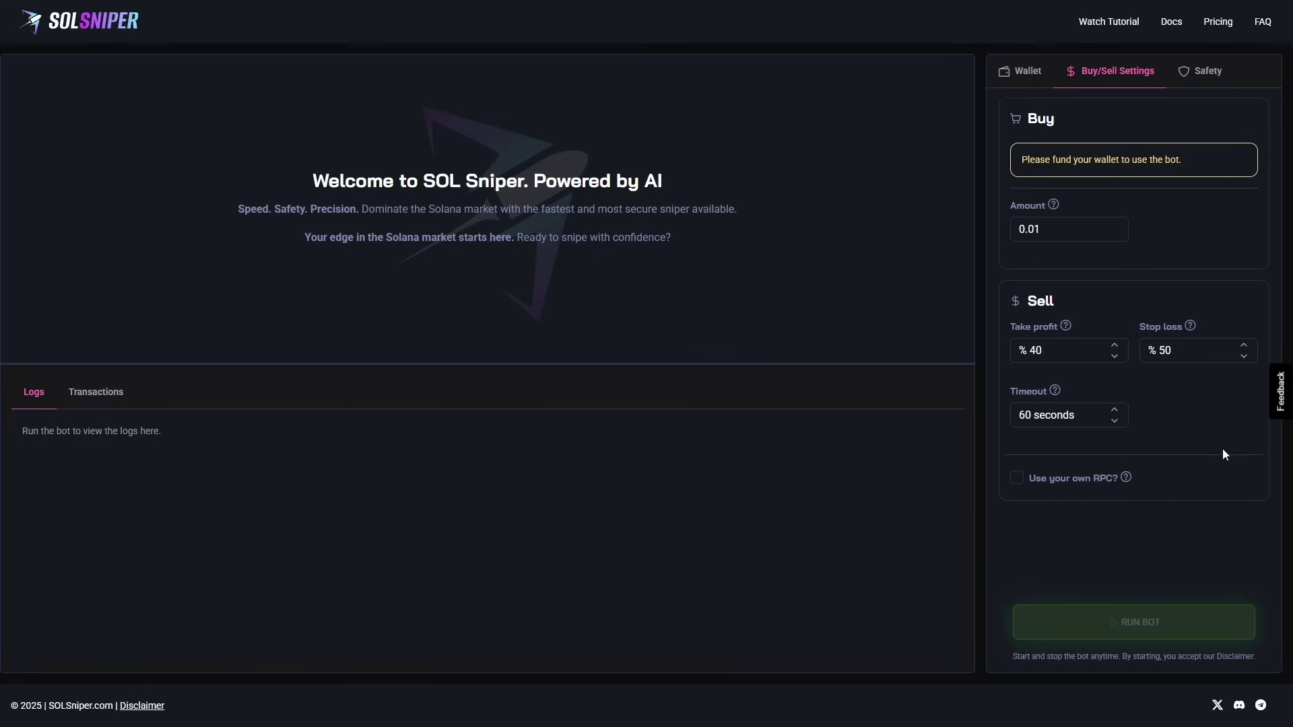
Switch to the Wallet tab and copy the wallet's deposit address.
{"action": "left_click", "coordinate": [1207, 71]}
{"action": "left_click", "coordinate": [1021, 72]}
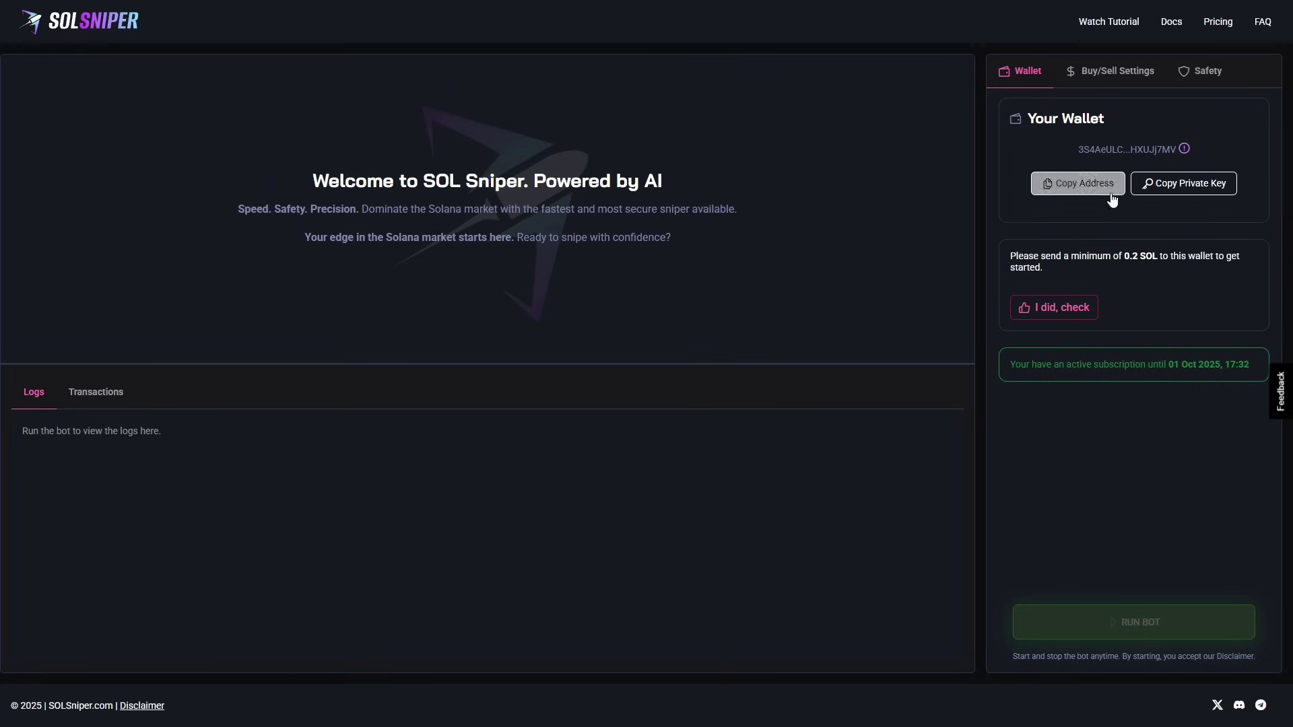
{"action": "left_click", "coordinate": [1077, 183]}
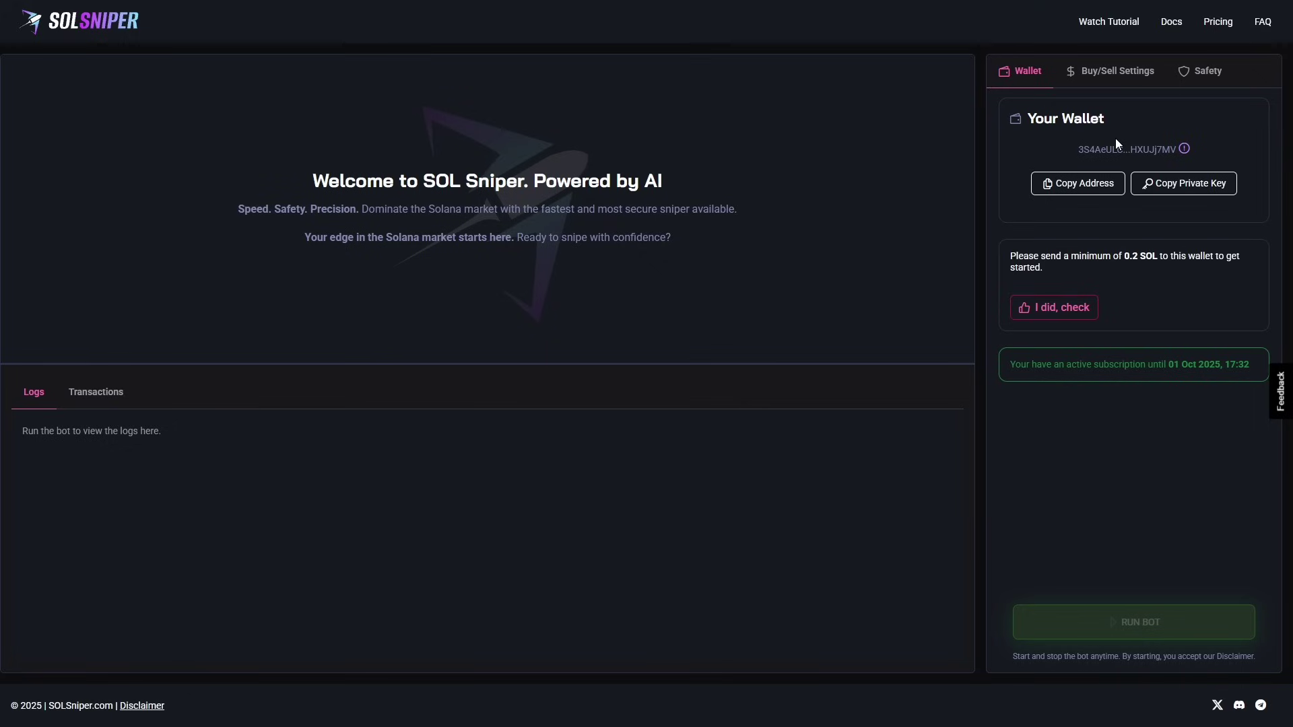
Confirm the 0.2 SOL deposit with 'I did, check', refresh the balance, and return to Buy/Sell Settings.
{"action": "left_click_drag", "start_coordinate": [1010, 254], "coordinate": [1056, 268]}
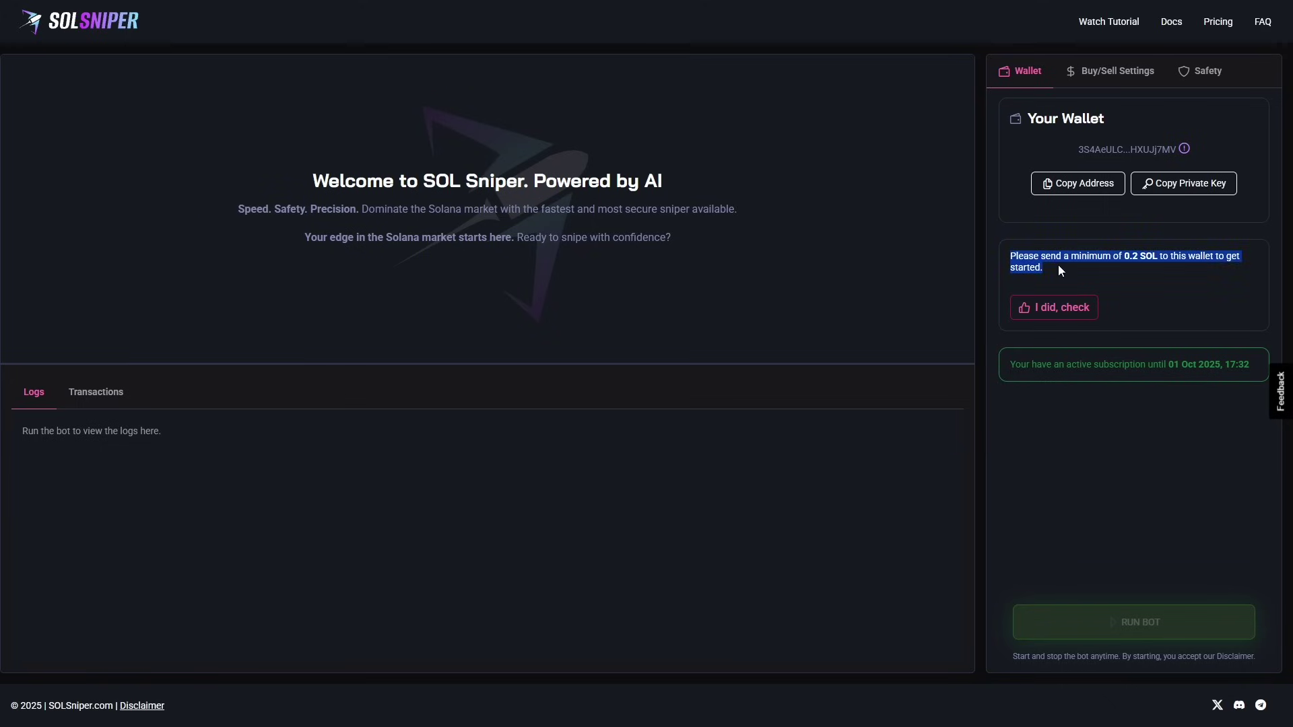
{"action": "left_click", "coordinate": [1060, 266]}
{"action": "left_click", "coordinate": [1046, 310]}
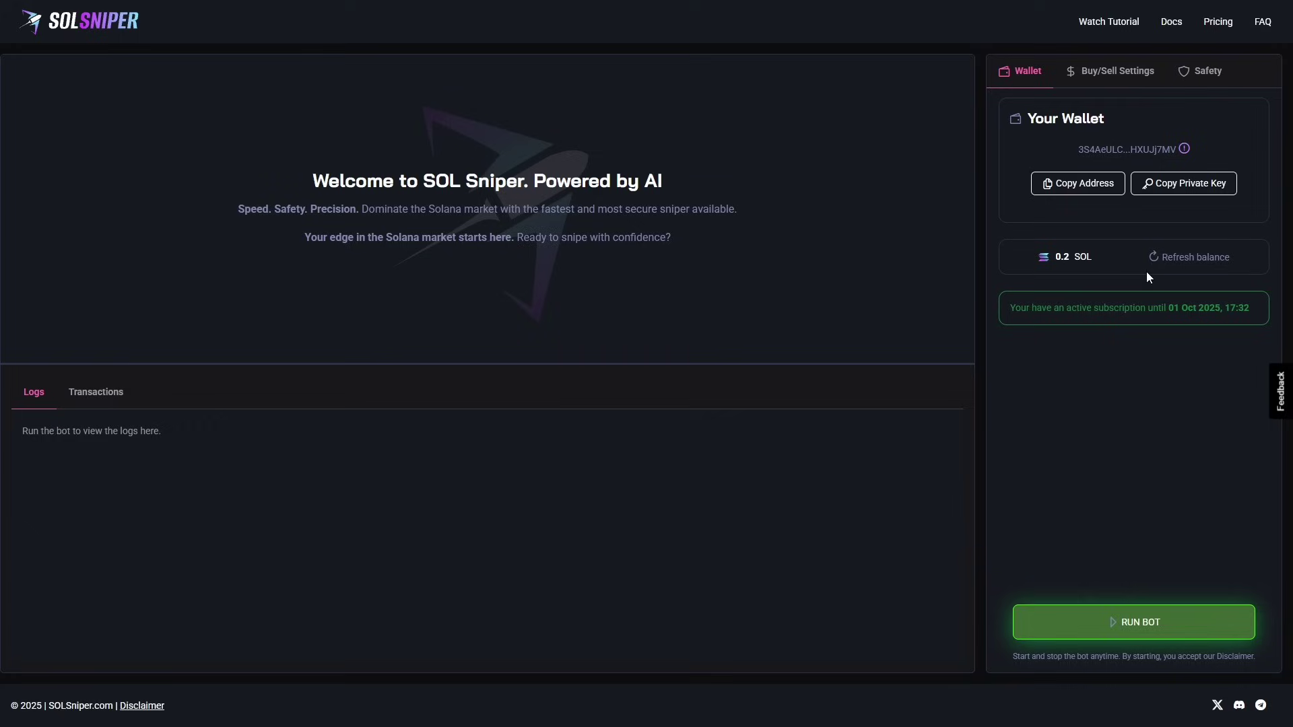
{"action": "left_click", "coordinate": [1175, 267]}
{"action": "left_click_drag", "start_coordinate": [1064, 256], "coordinate": [1105, 257]}
{"action": "left_click", "coordinate": [1109, 70]}
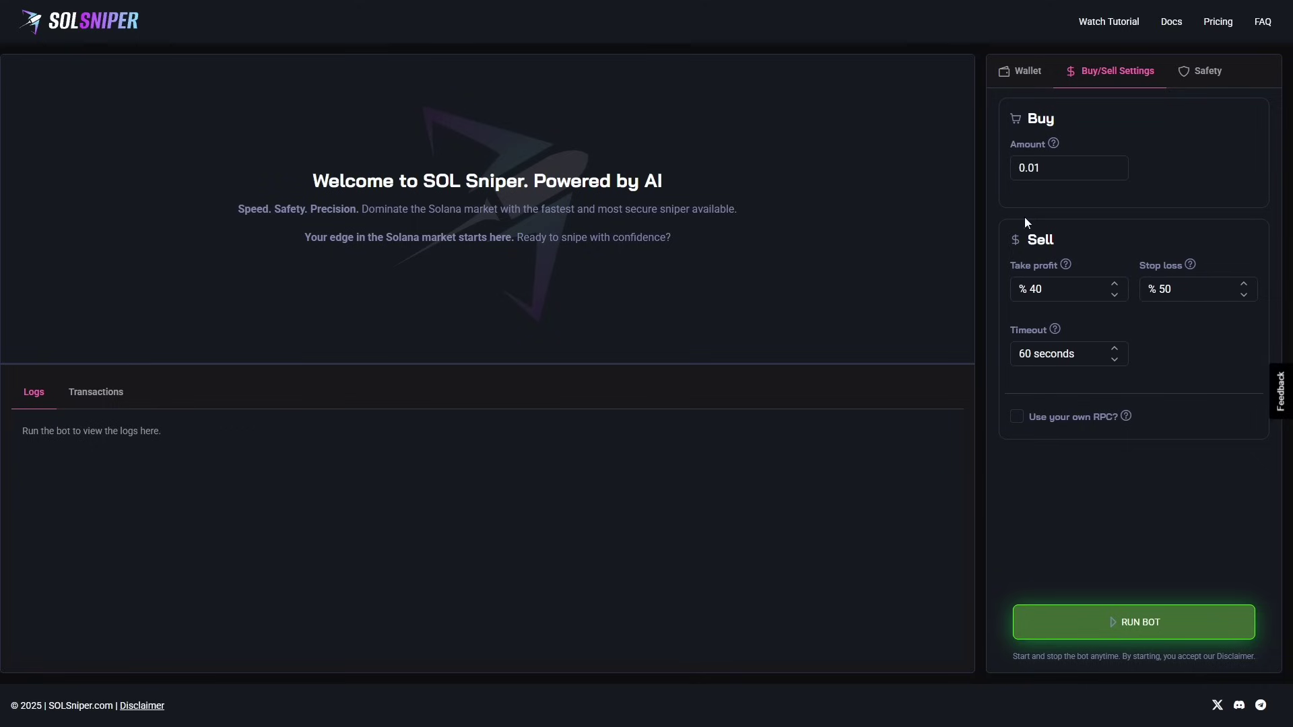
Change take profit from 40 to 10% and timeout from 60 to 500 seconds, keeping stop loss 50.
{"action": "double_click", "coordinate": [1074, 288]}
{"action": "type", "text": "10"}
{"action": "key", "text": "Tab"}
{"action": "left_click", "coordinate": [1179, 349]}
{"action": "left_click", "coordinate": [1034, 356]}
{"action": "key", "text": "BackSpace"}
{"action": "key", "text": "BackSpace"}
{"action": "type", "text": "500"}
On the Safety filters, set Top 10 Holders Max and Bundled Max to 100%.
{"action": "left_click", "coordinate": [1206, 70]}
{"action": "double_click", "coordinate": [1065, 170]}
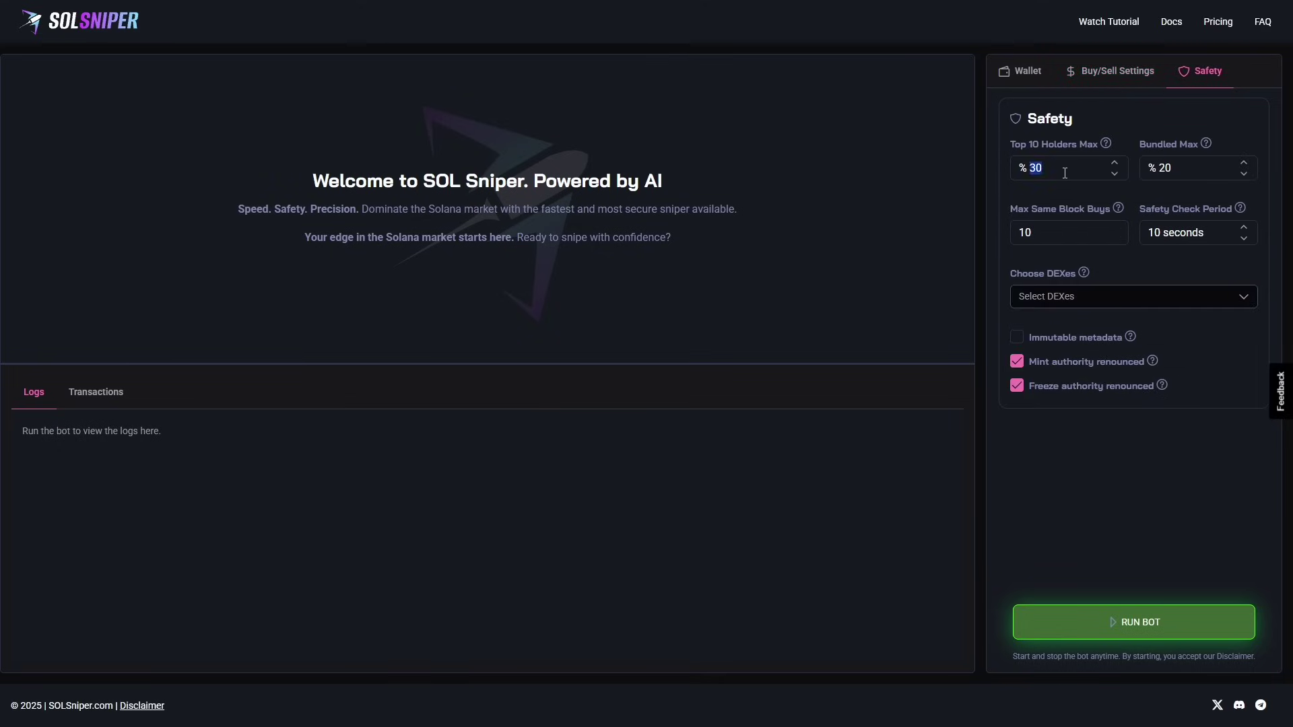
{"action": "type", "text": "100"}
{"action": "double_click", "coordinate": [1186, 165]}
{"action": "type", "text": "100"}
{"action": "key", "text": "Return"}
Select all DEXes: PumpSwap, CPMM, CLMM and AMM (Raydium), Meteora and Pump.fun Graduates.
{"action": "left_click", "coordinate": [1122, 299]}
{"action": "left_click", "coordinate": [1065, 361]}
{"action": "left_click", "coordinate": [1072, 385]}
{"action": "left_click", "coordinate": [1071, 410]}
{"action": "left_click", "coordinate": [1077, 435]}
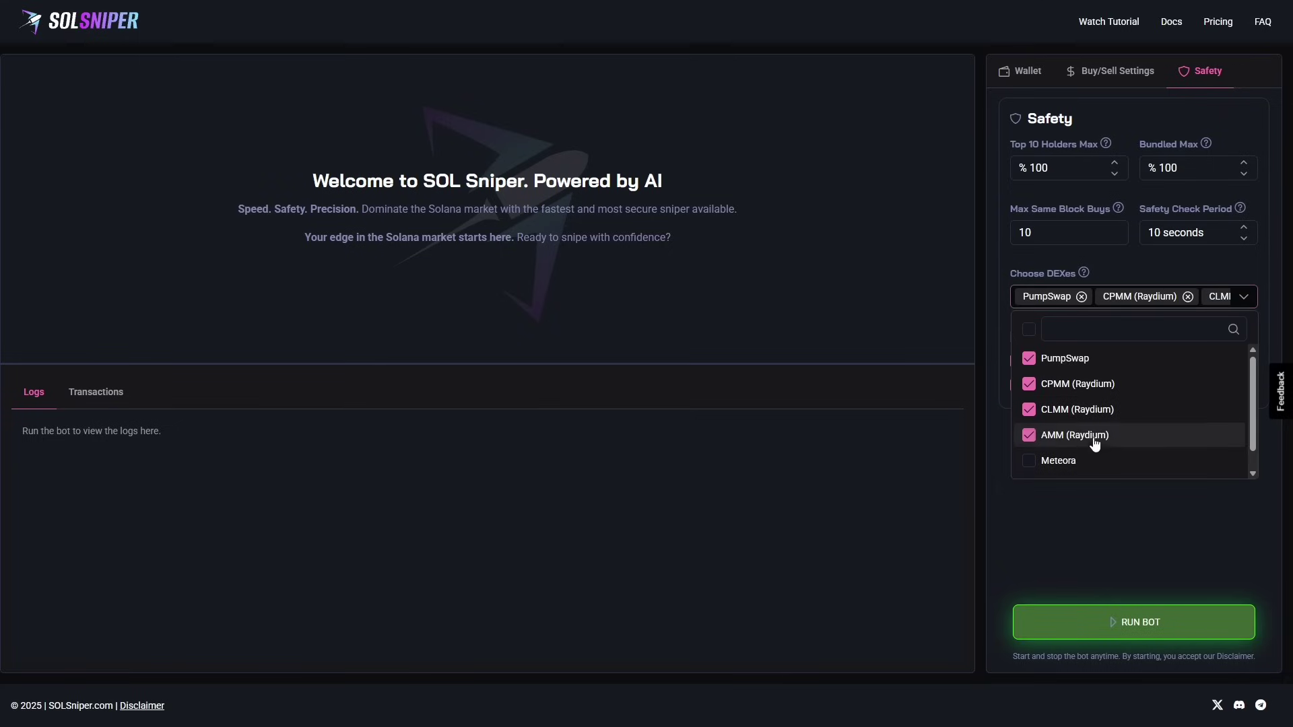
{"action": "scroll", "coordinate": [1085, 444], "scroll_direction": "down", "scroll_amount": 1}
{"action": "left_click", "coordinate": [1060, 439]}
{"action": "left_click", "coordinate": [1084, 464]}
{"action": "left_click", "coordinate": [1135, 532]}
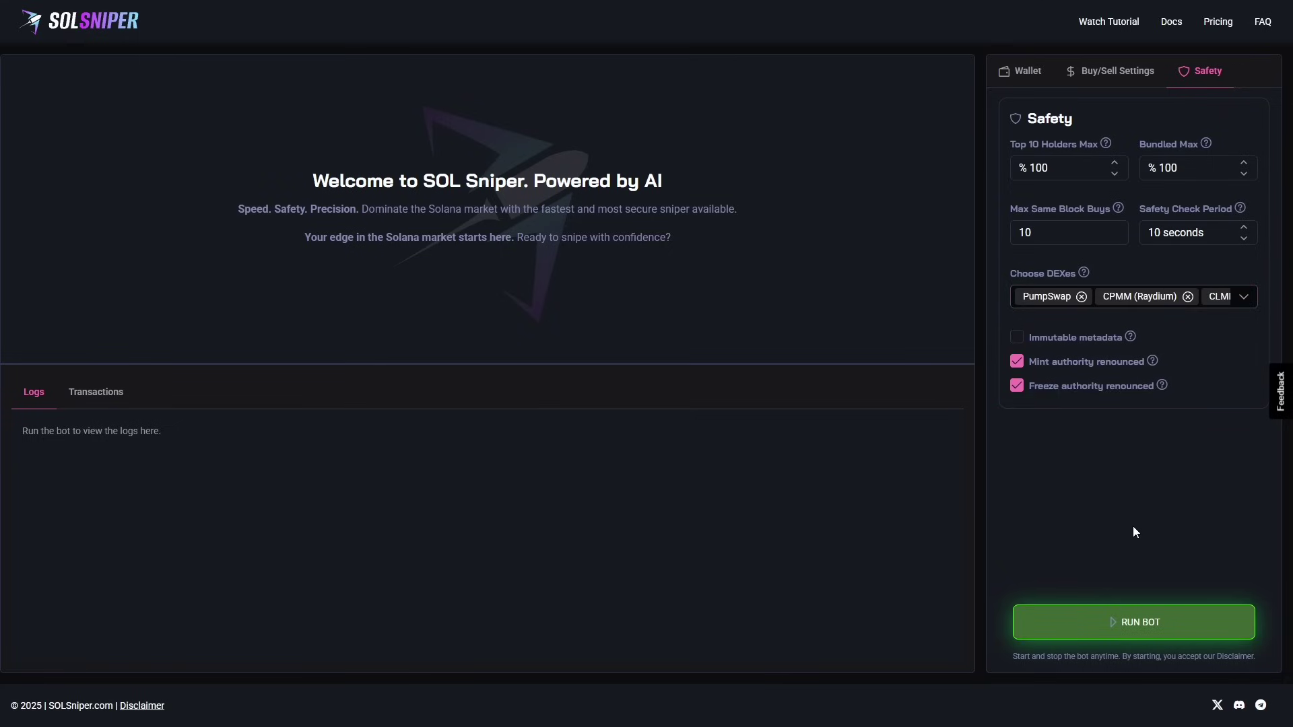
Run the bot and let it buy a Meteora token, selling at 18.12% profit on take profit.
{"action": "left_click", "coordinate": [1141, 621]}
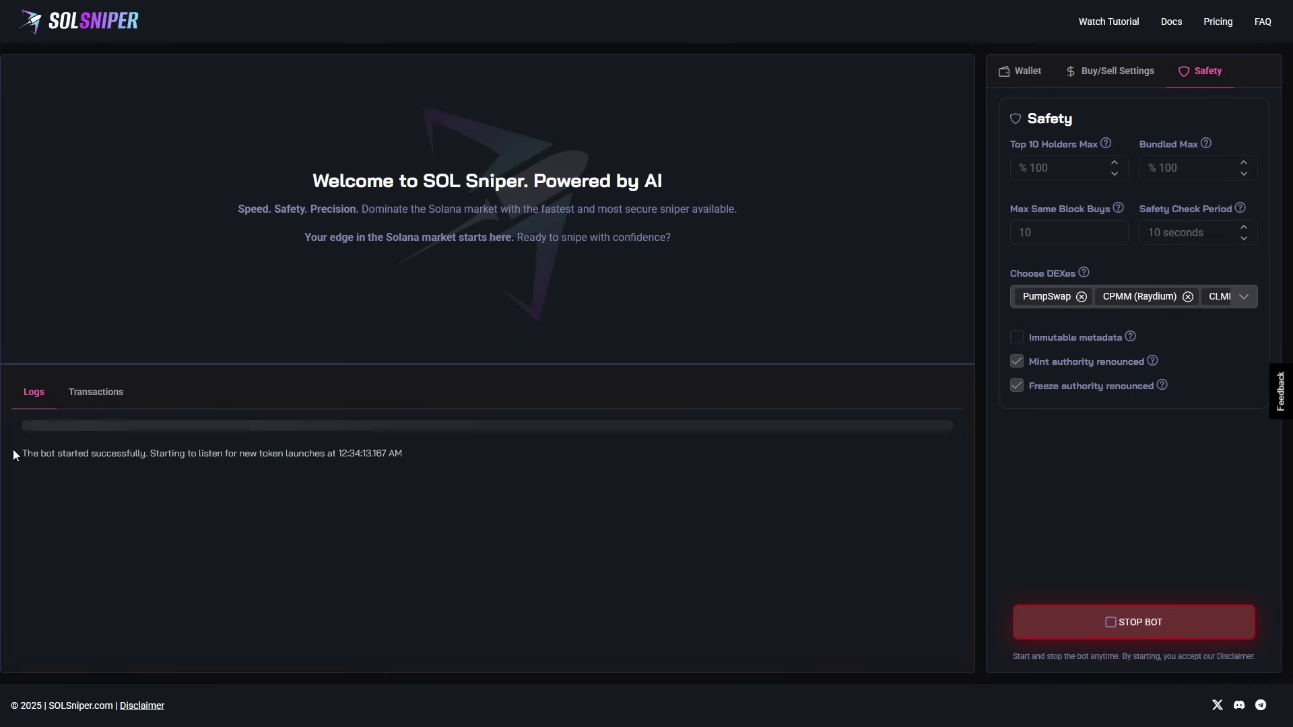
{"action": "left_click_drag", "start_coordinate": [14, 449], "coordinate": [435, 462]}
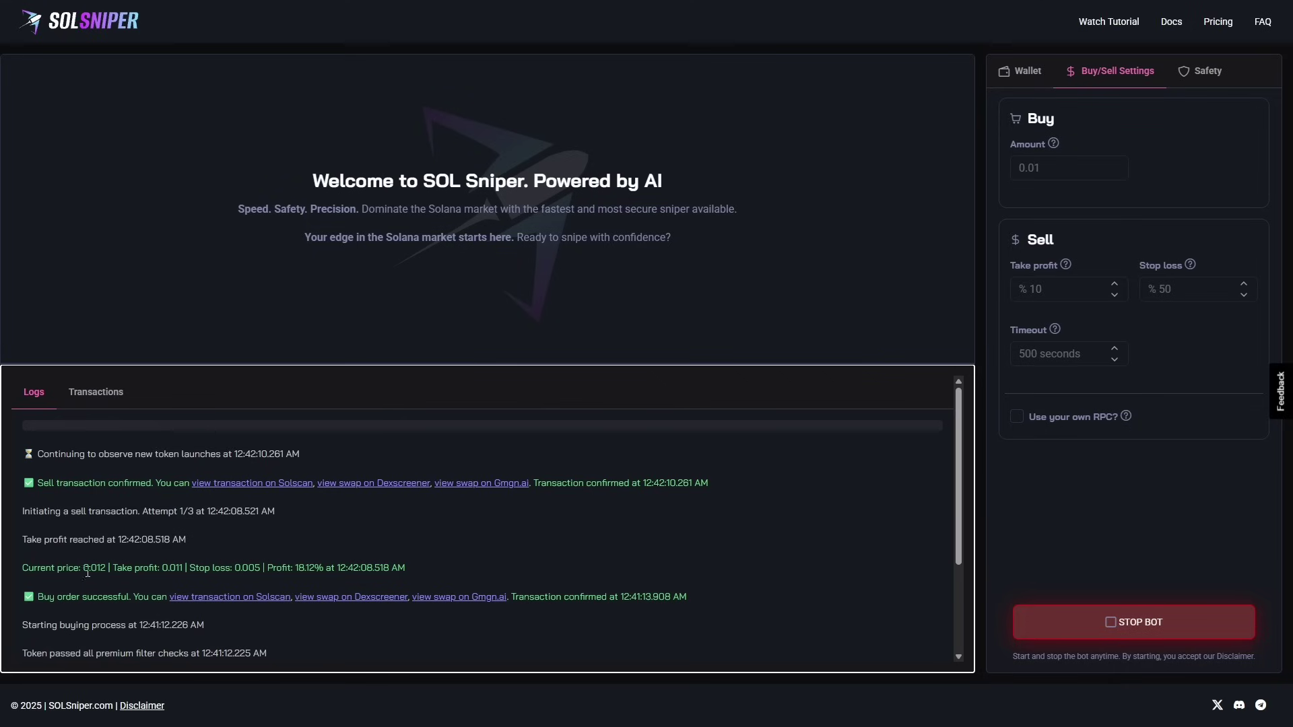
{"action": "left_click", "coordinate": [1201, 616]}
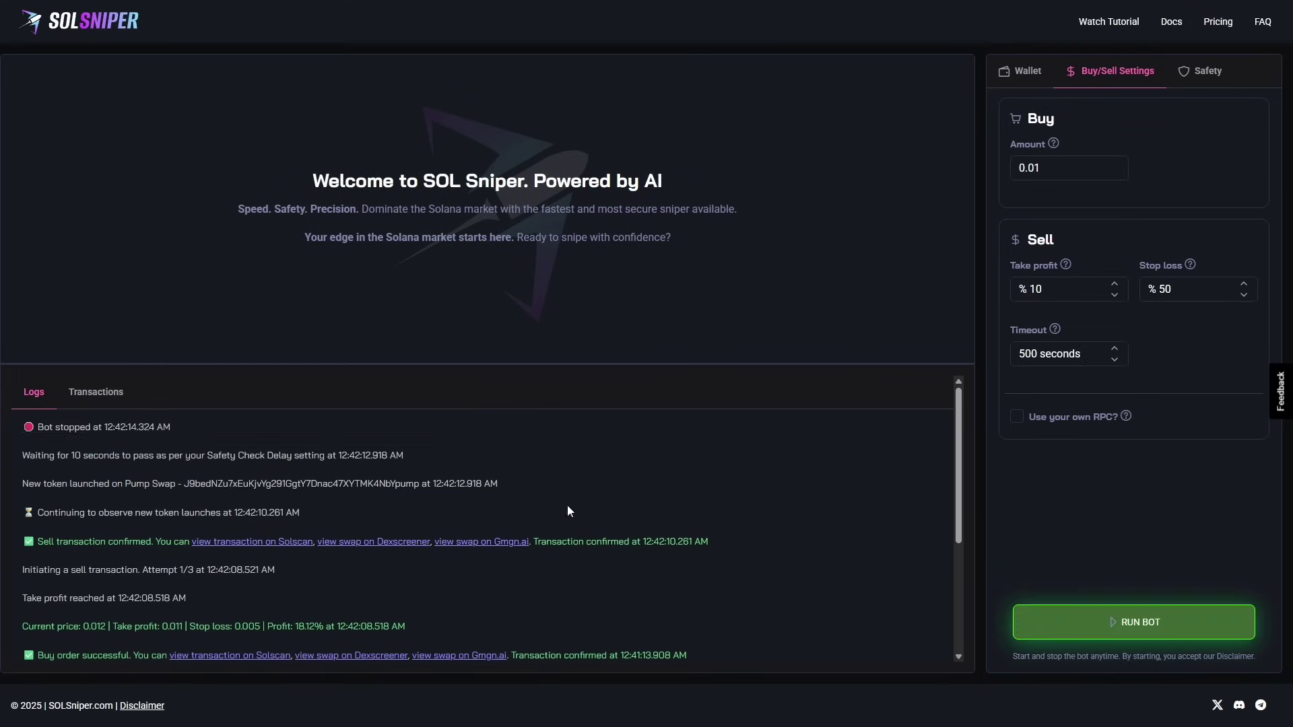
{"action": "scroll", "coordinate": [568, 511], "scroll_direction": "down", "scroll_amount": 3}
{"action": "left_click_drag", "start_coordinate": [16, 492], "coordinate": [249, 513]}
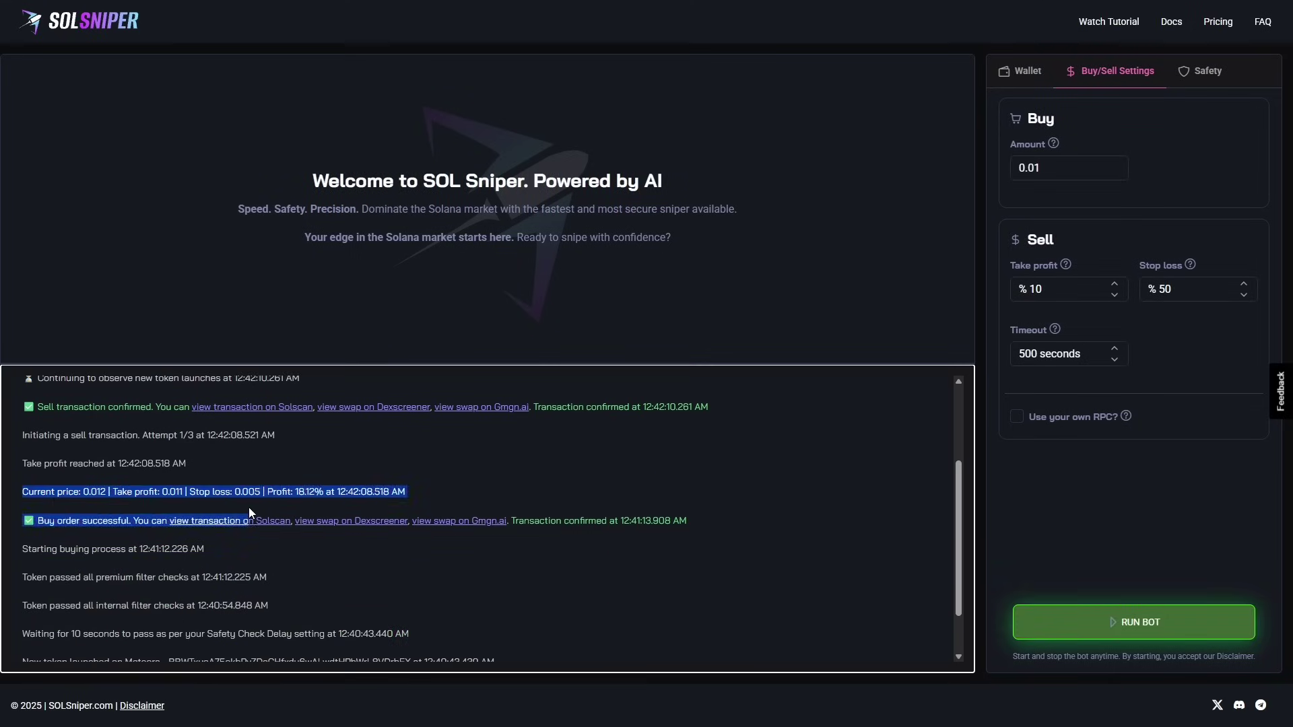
{"action": "left_click", "coordinate": [248, 507]}
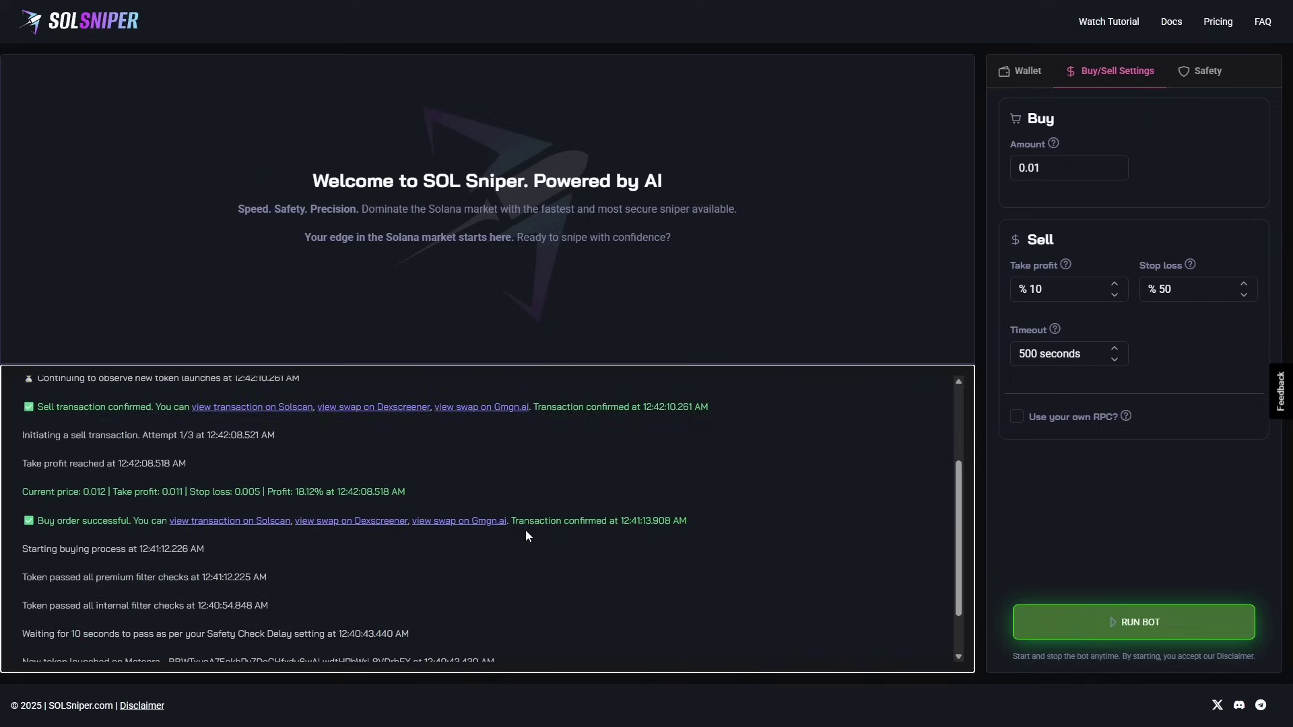
{"action": "scroll", "coordinate": [526, 535], "scroll_direction": "up", "scroll_amount": 3}
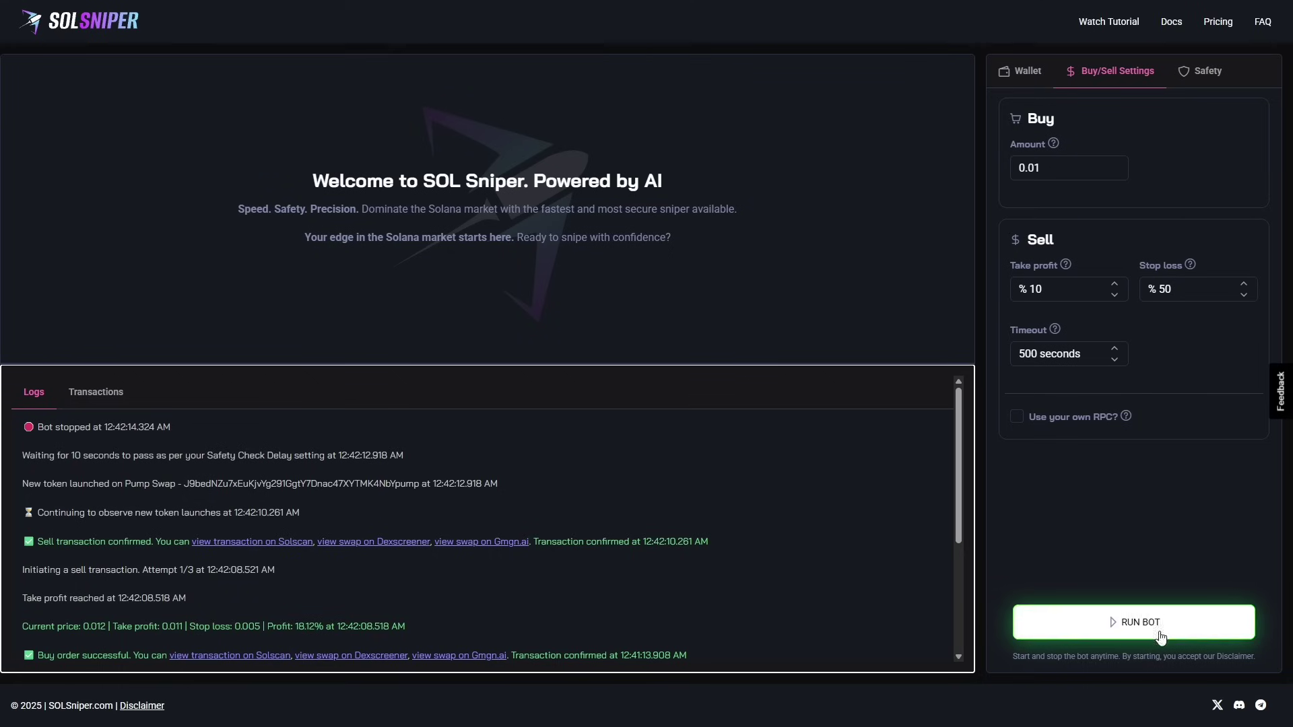
Restart the bot so it snipes a new CLMM token and confirms the buy order.
{"action": "left_click", "coordinate": [1136, 622]}
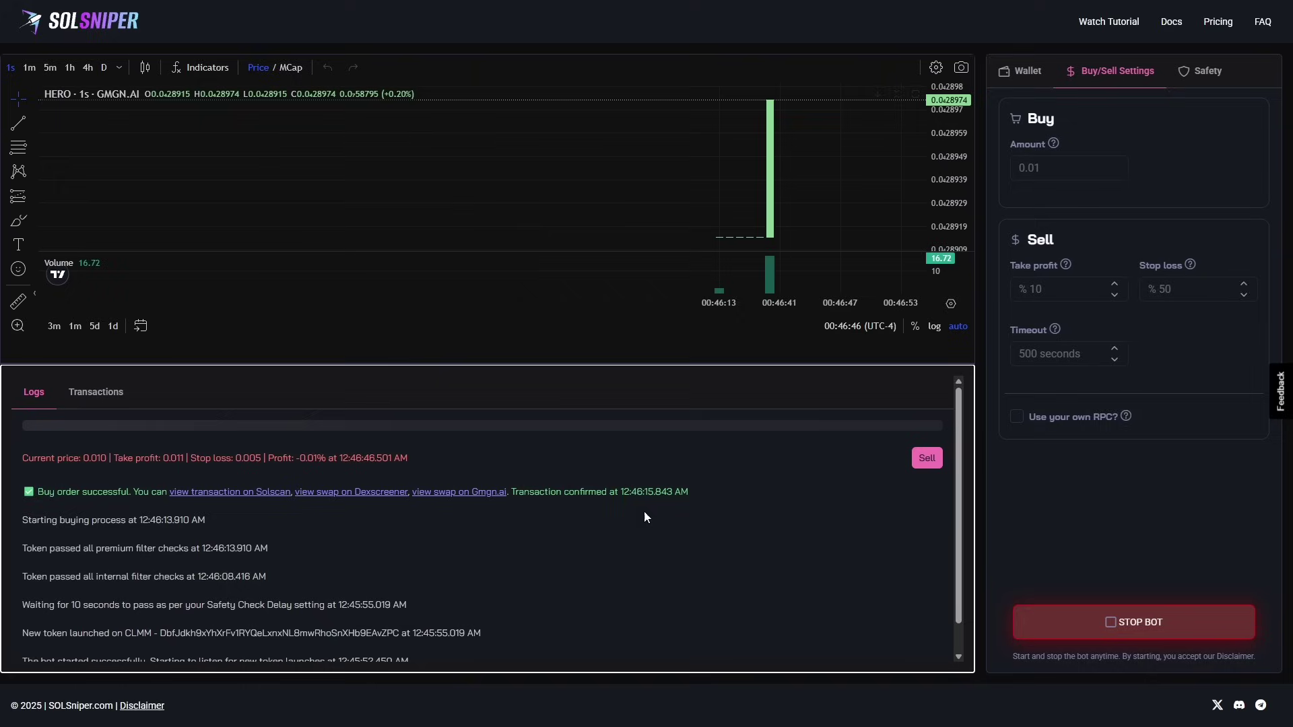
Watch the Logs while the bot runs, highlighting the CLMM new token launch line.
{"action": "scroll", "coordinate": [242, 568], "scroll_direction": "down", "scroll_amount": 1}
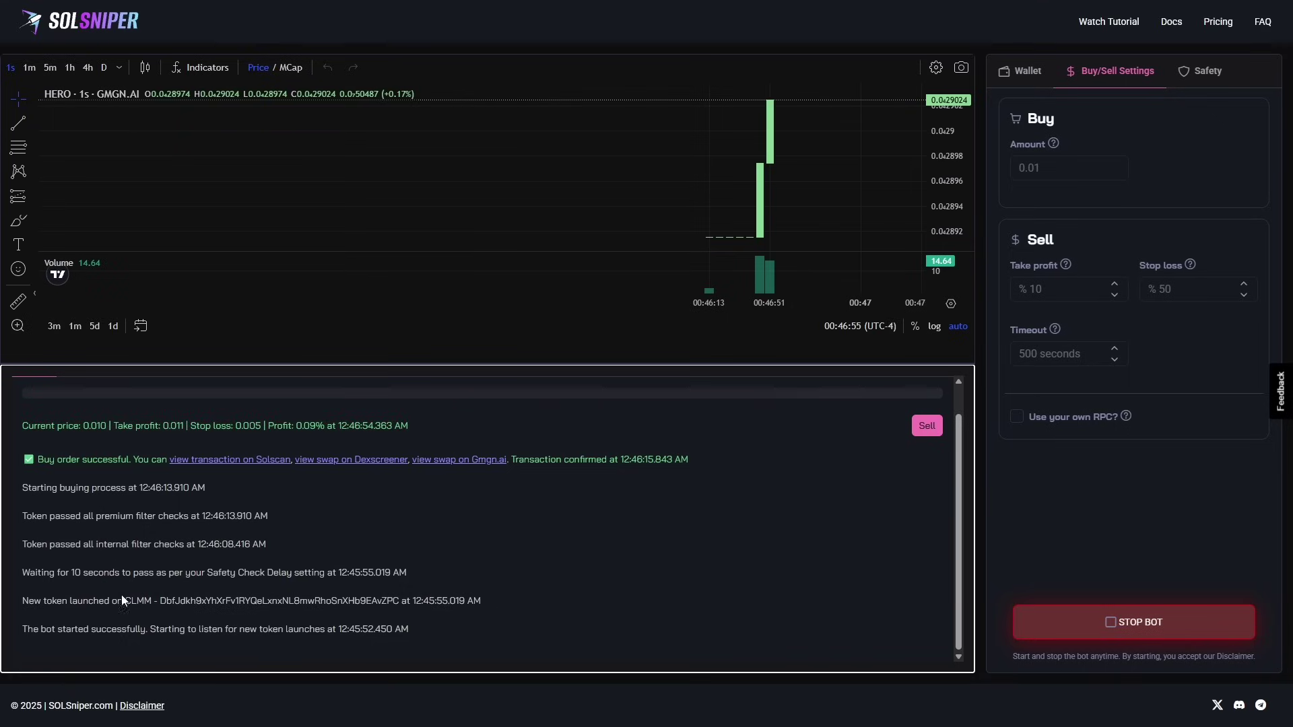
{"action": "left_click_drag", "start_coordinate": [19, 602], "coordinate": [216, 602]}
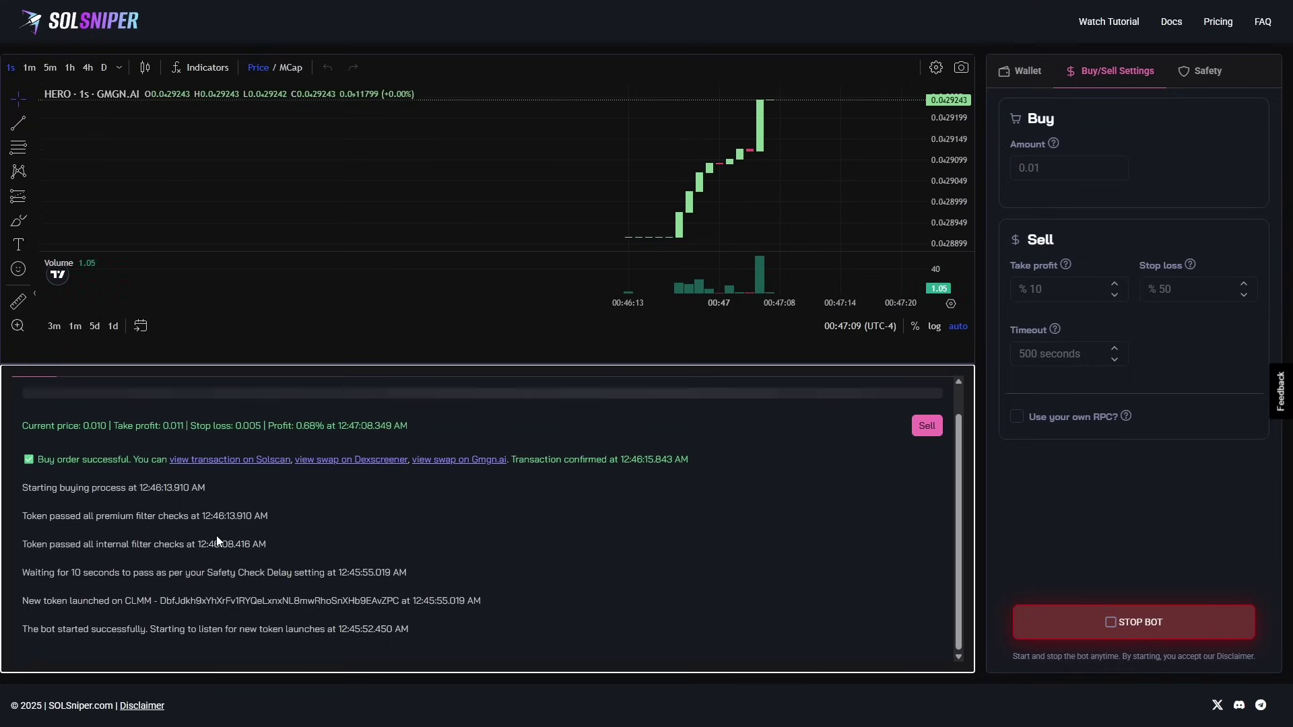
{"action": "scroll", "coordinate": [216, 541], "scroll_direction": "up", "scroll_amount": 1}
{"action": "scroll", "coordinate": [216, 535], "scroll_direction": "down", "scroll_amount": 1}
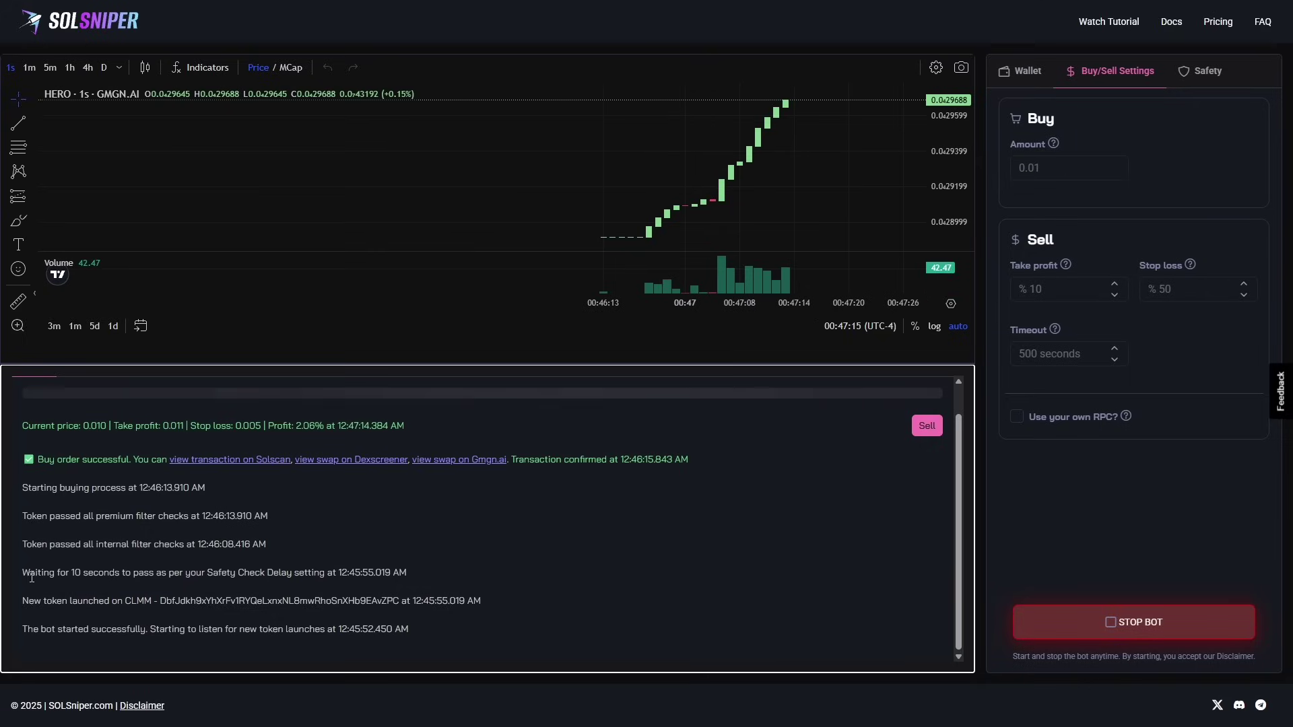
Highlight and clear the internal and premium filter check log lines.
{"action": "left_click_drag", "start_coordinate": [16, 546], "coordinate": [269, 547]}
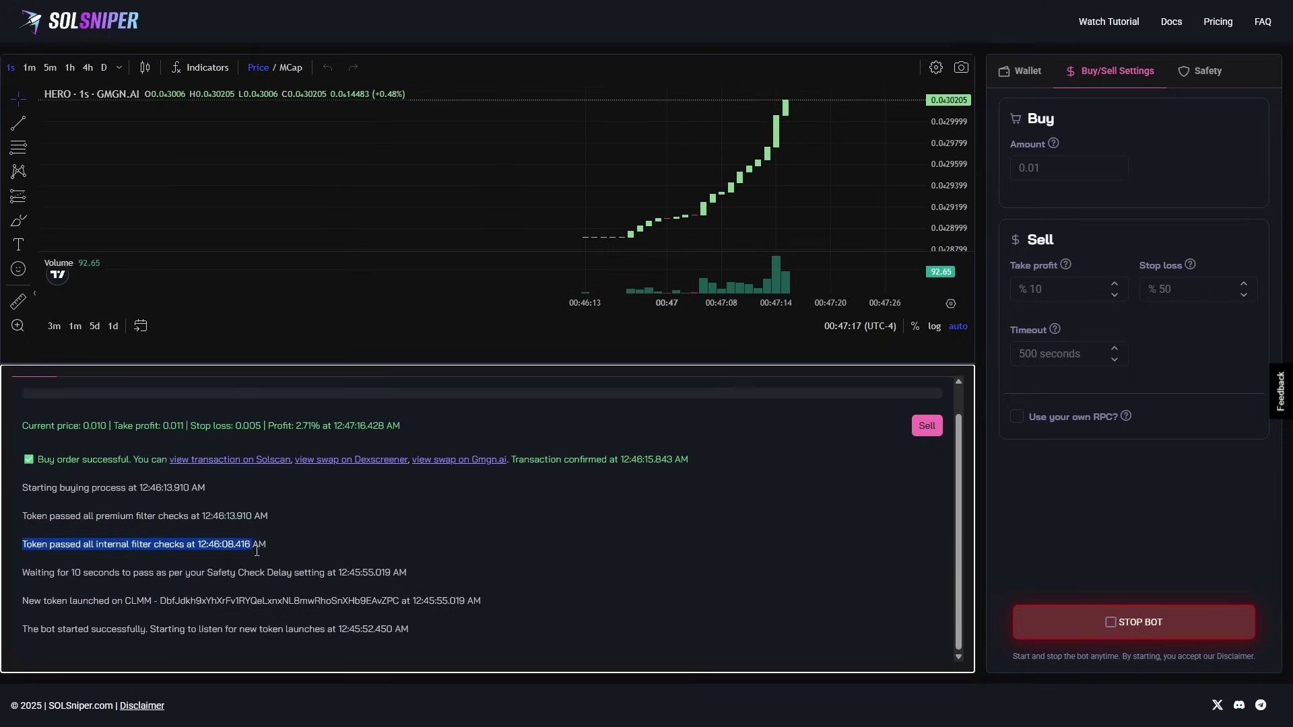
{"action": "left_click", "coordinate": [294, 551]}
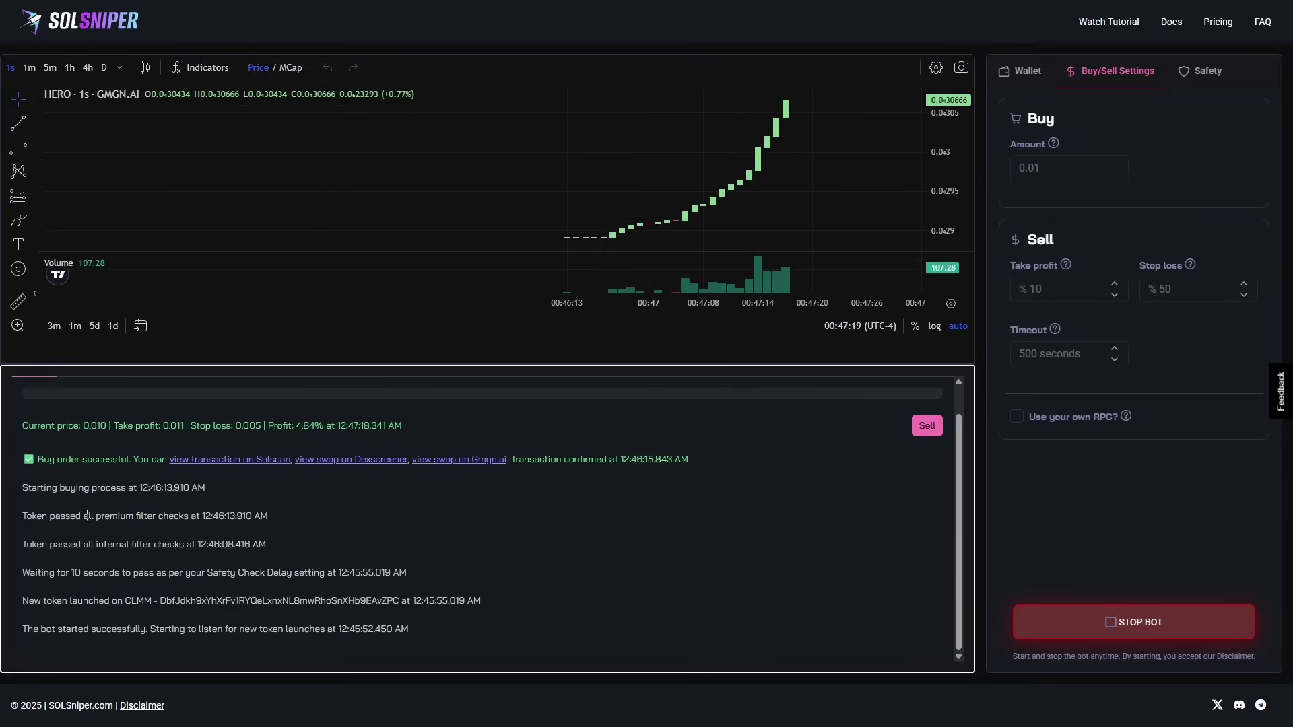
{"action": "left_click_drag", "start_coordinate": [86, 516], "coordinate": [248, 517]}
{"action": "left_click", "coordinate": [371, 526]}
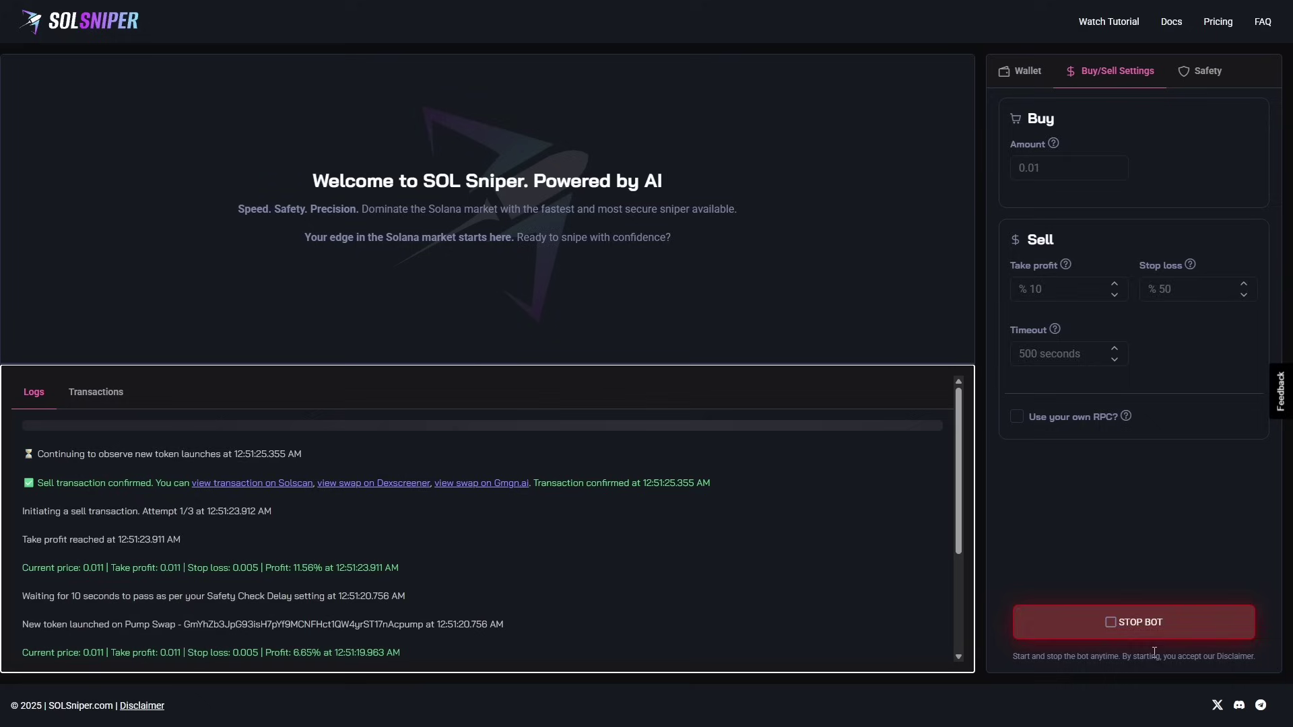
Stop the sniper bot and scroll the Logs to the Bot stopped entry.
{"action": "left_click", "coordinate": [1111, 623]}
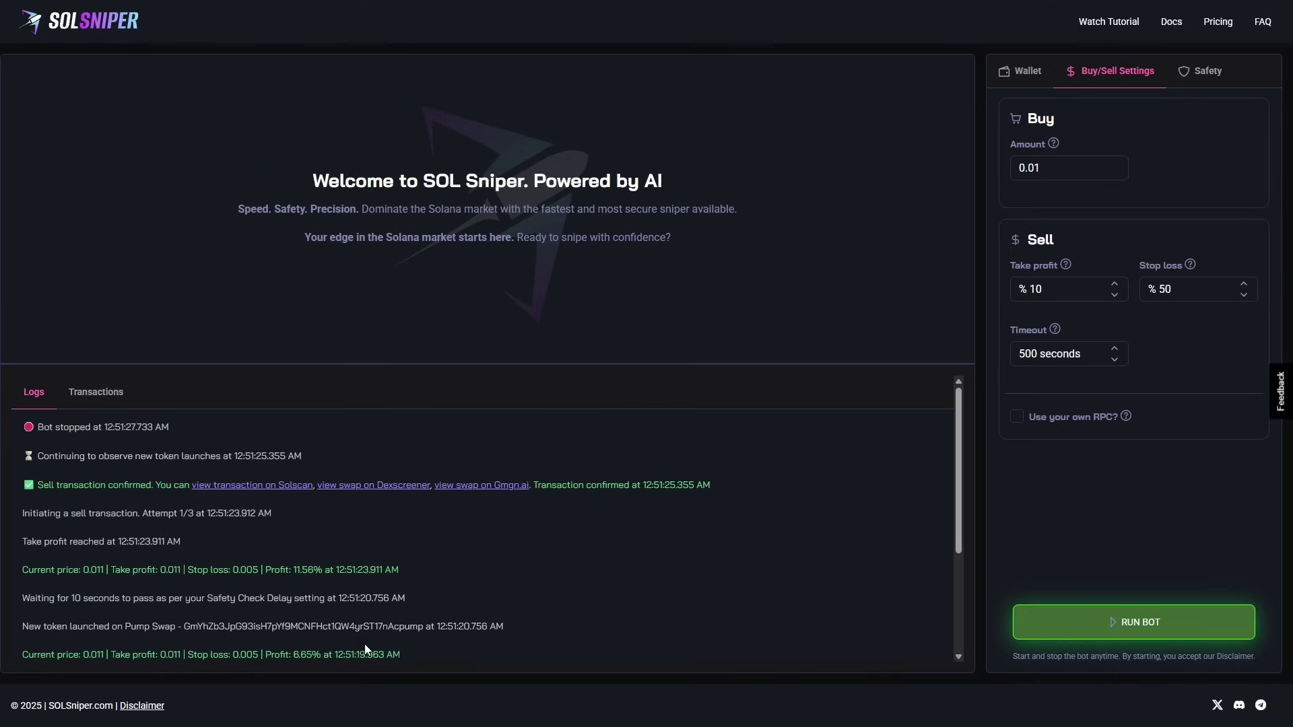
{"action": "scroll", "coordinate": [371, 633], "scroll_direction": "down", "scroll_amount": 1}
{"action": "scroll", "coordinate": [377, 599], "scroll_direction": "down", "scroll_amount": 1}
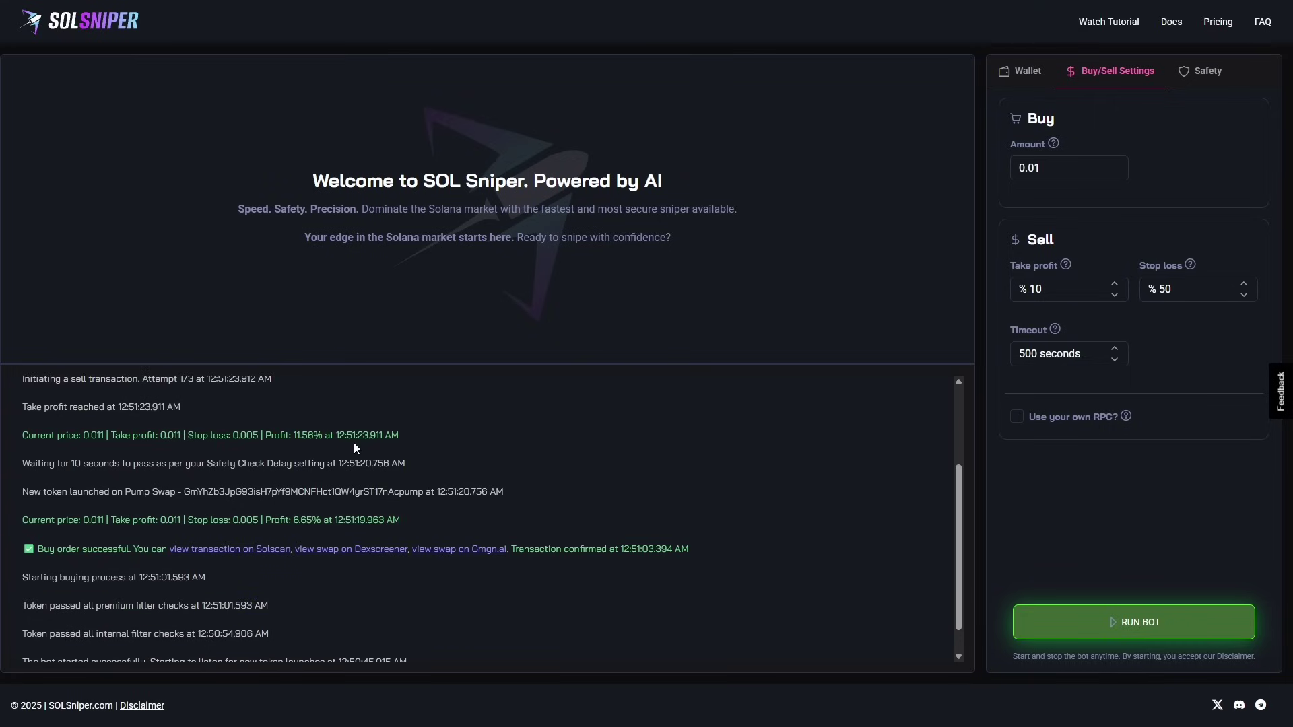
{"action": "scroll", "coordinate": [353, 442], "scroll_direction": "up", "scroll_amount": 2}
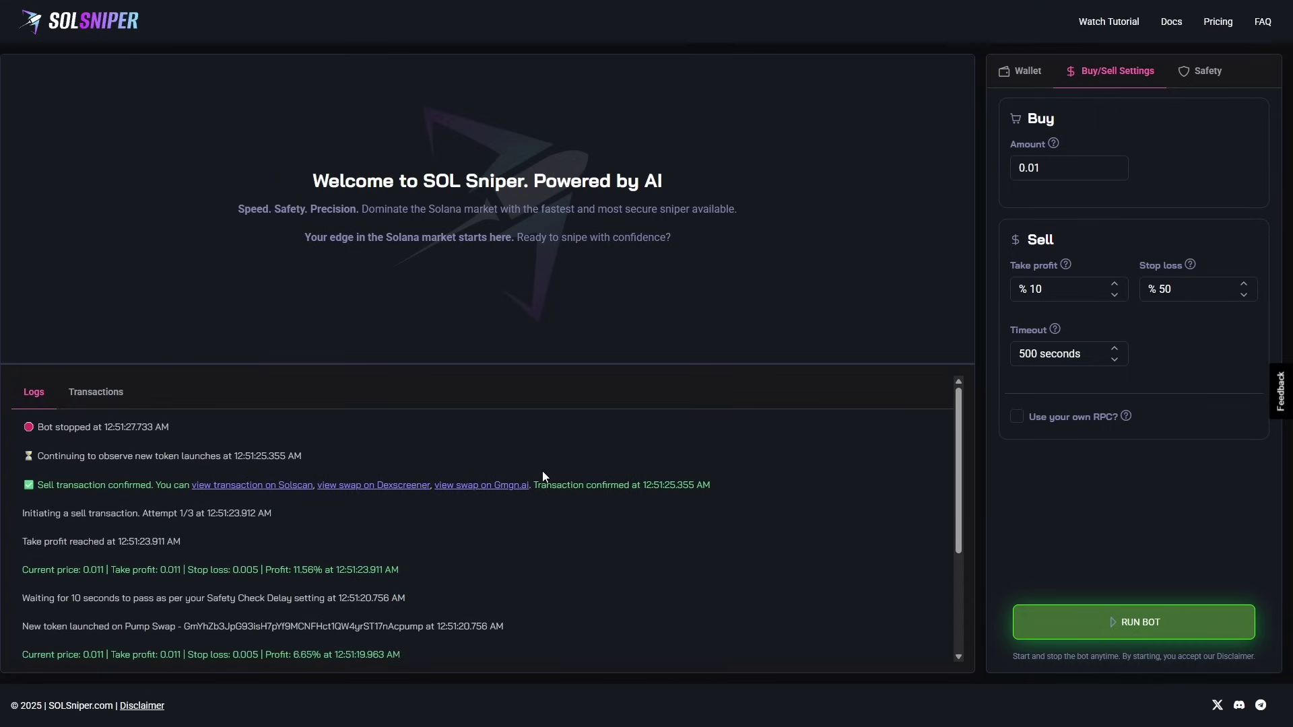
{"action": "scroll", "coordinate": [532, 458], "scroll_direction": "down", "scroll_amount": 1}
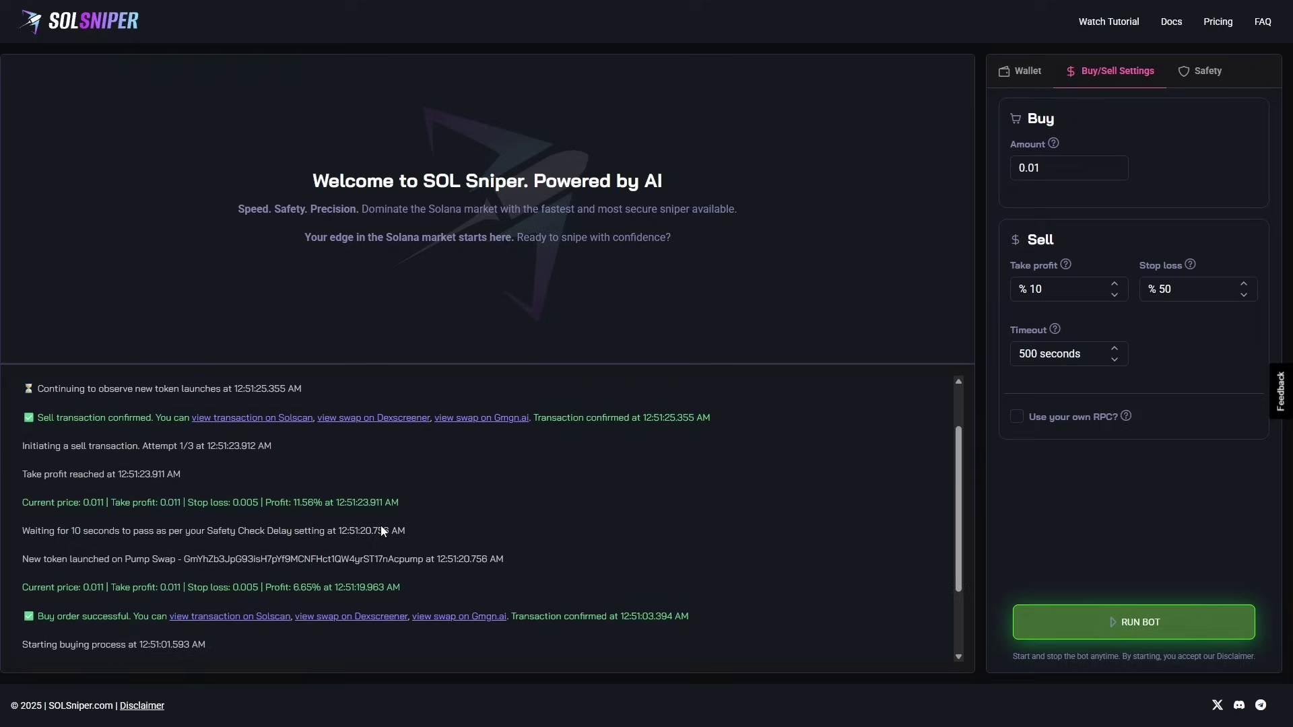
{"action": "scroll", "coordinate": [512, 473], "scroll_direction": "down", "scroll_amount": 1}
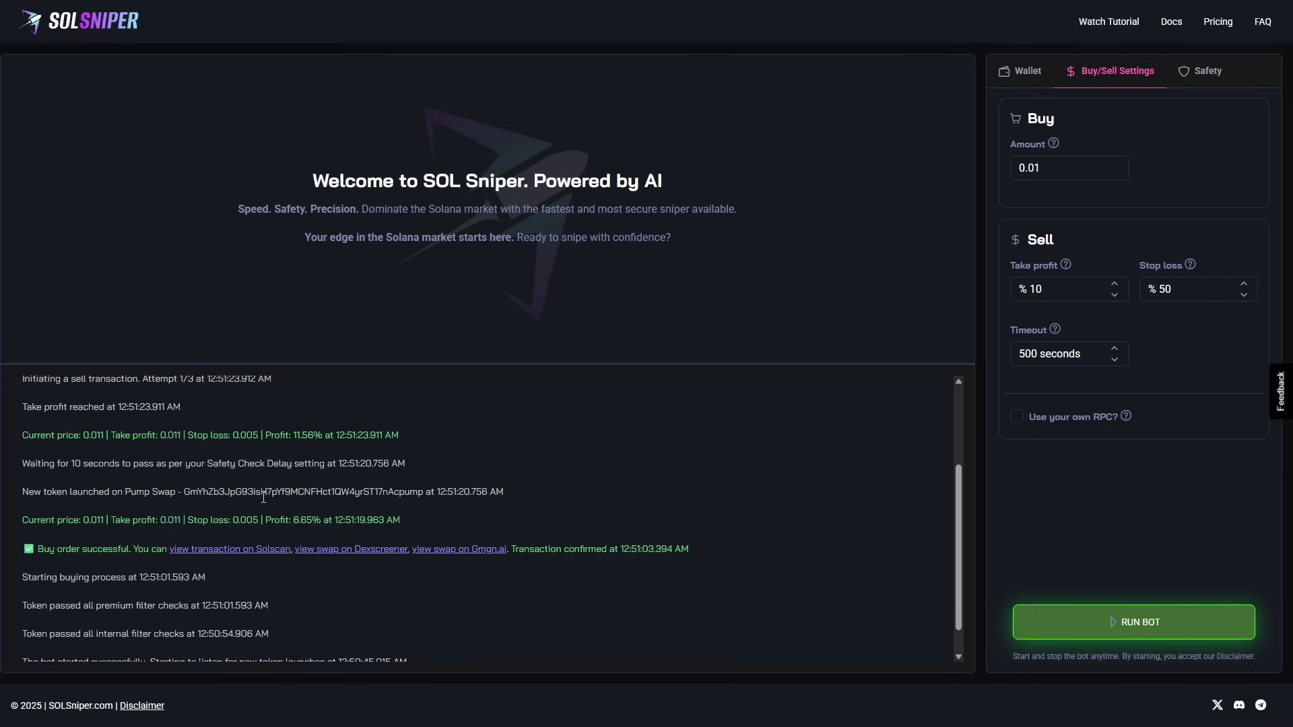
{"action": "scroll", "coordinate": [254, 525], "scroll_direction": "down", "scroll_amount": 1}
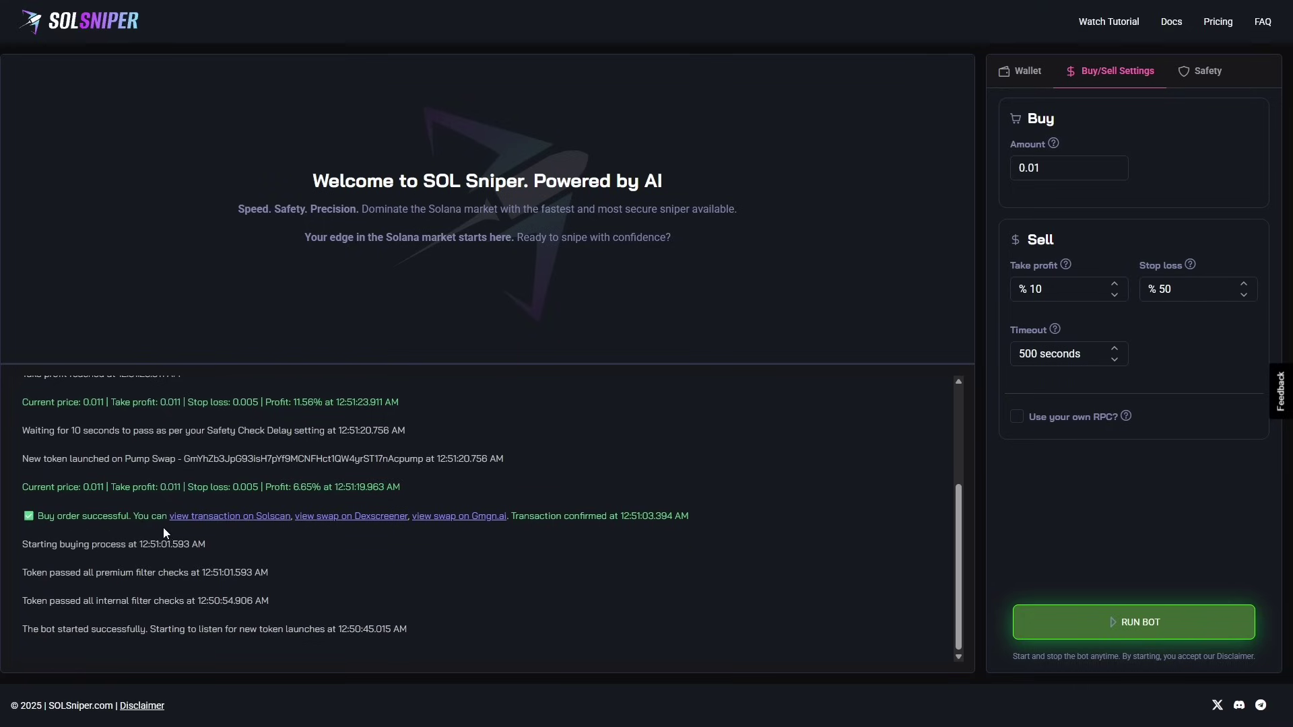
{"action": "scroll", "coordinate": [163, 527], "scroll_direction": "up", "scroll_amount": 1}
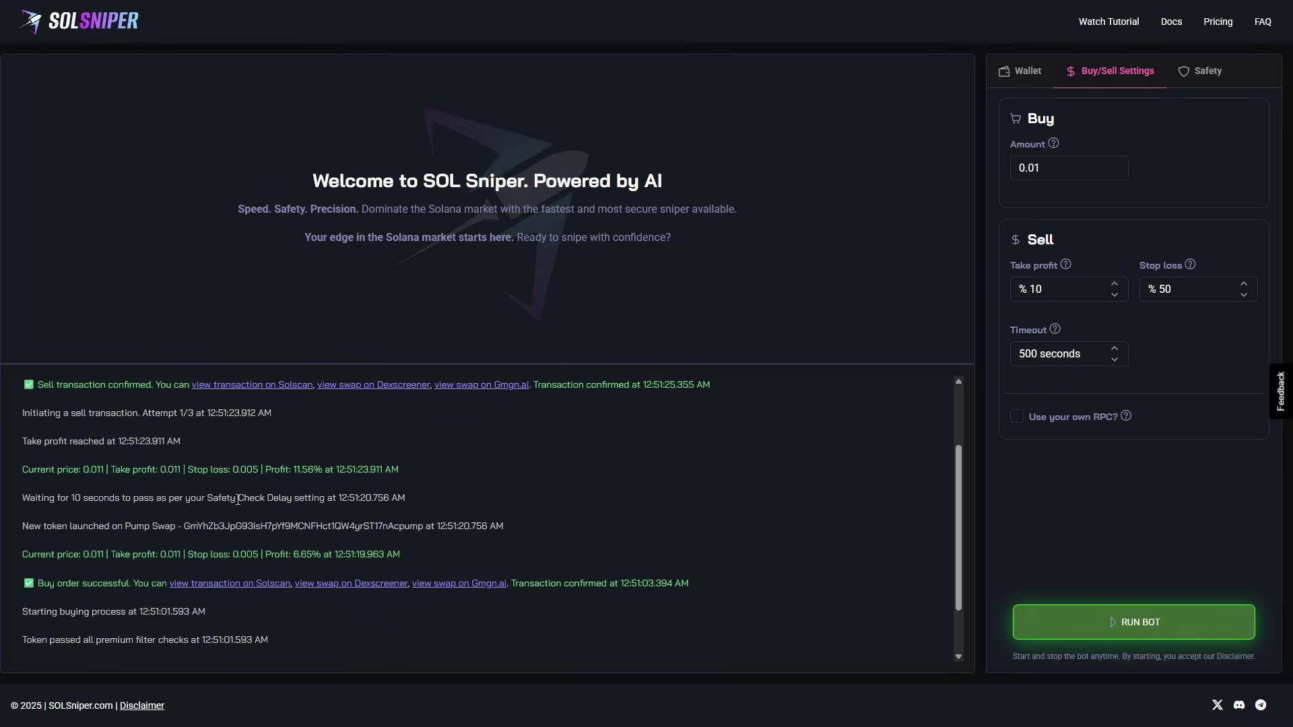
Highlight the 11.56% profit figure in the log twice, clearing it each time.
{"action": "double_click", "coordinate": [312, 471]}
{"action": "left_click", "coordinate": [313, 471]}
{"action": "double_click", "coordinate": [297, 470]}
{"action": "left_click", "coordinate": [398, 477]}
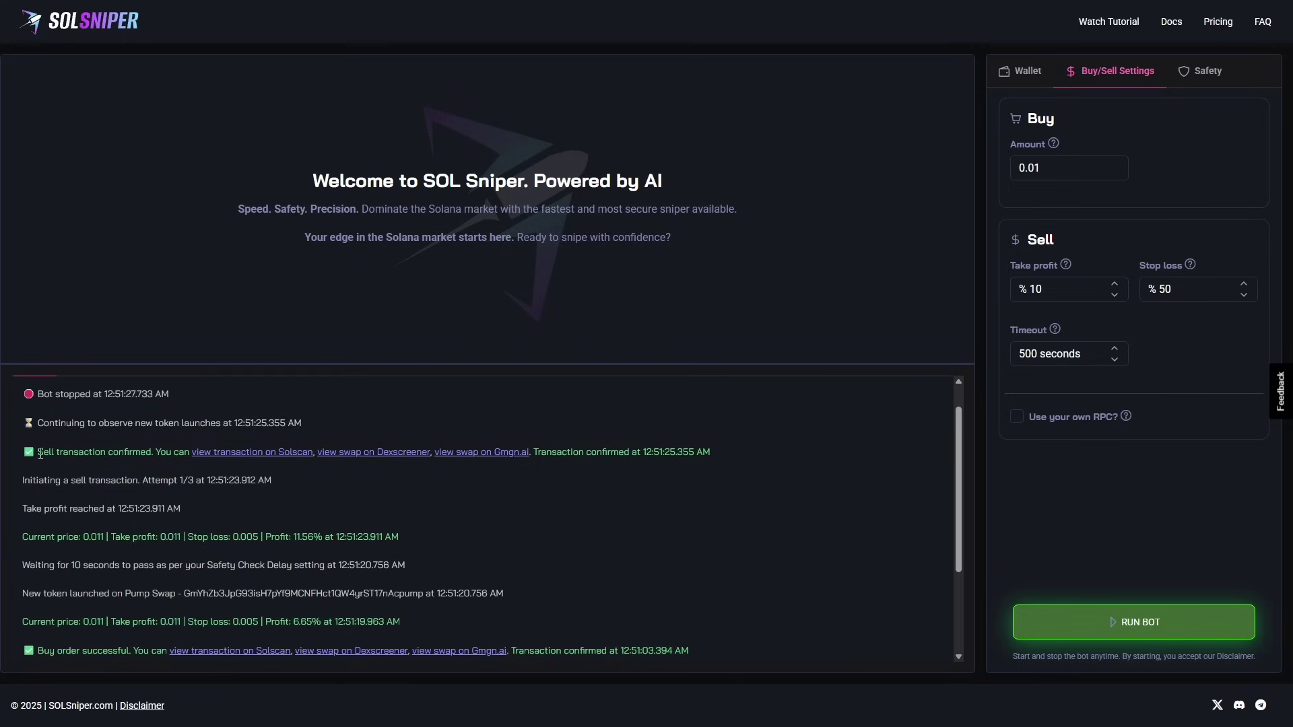
{"action": "left_click_drag", "start_coordinate": [37, 458], "coordinate": [275, 458]}
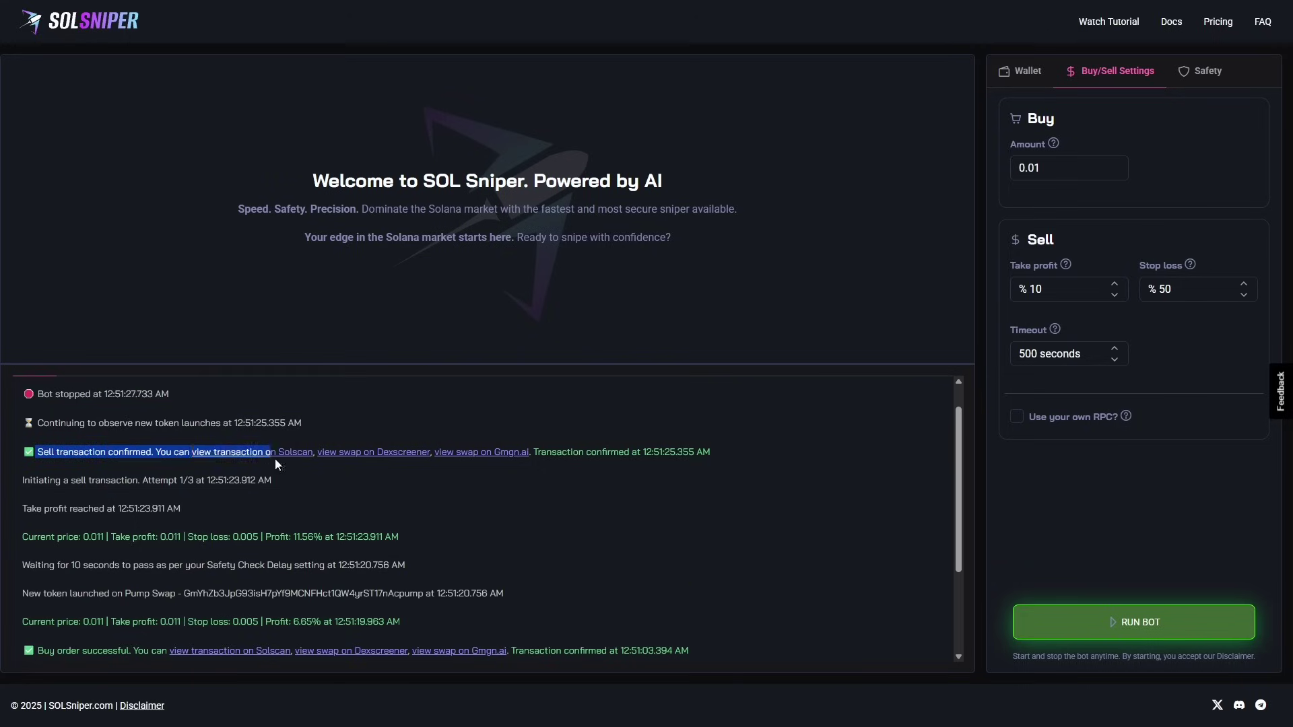
{"action": "left_click", "coordinate": [298, 496]}
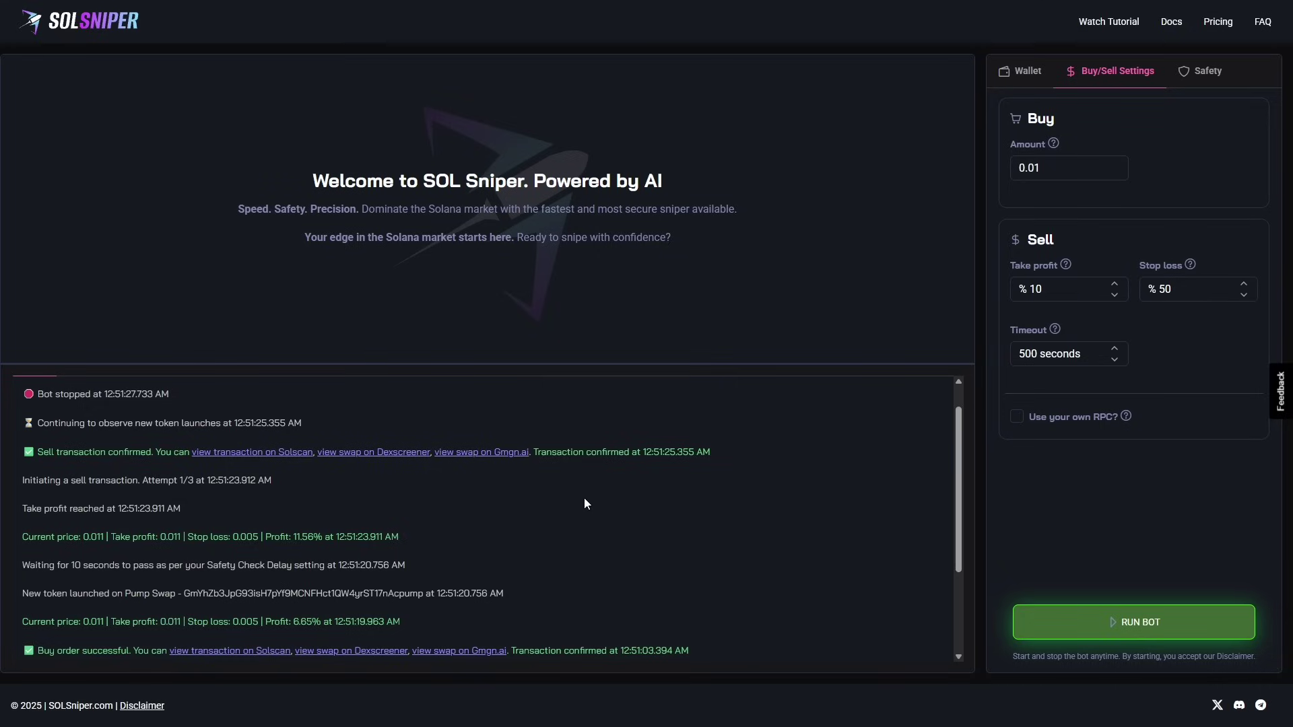
{"action": "double_click", "coordinate": [567, 449]}
{"action": "left_click", "coordinate": [713, 464]}
{"action": "scroll", "coordinate": [404, 526], "scroll_direction": "up", "scroll_amount": 2}
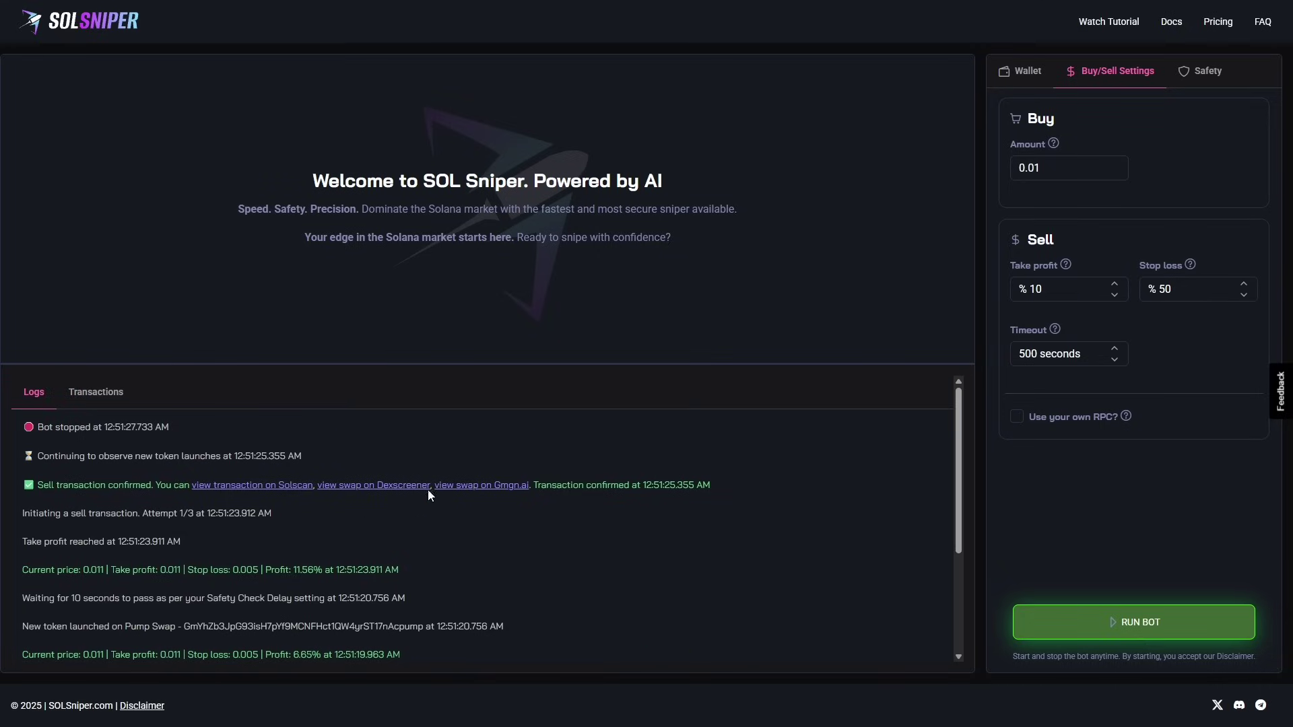